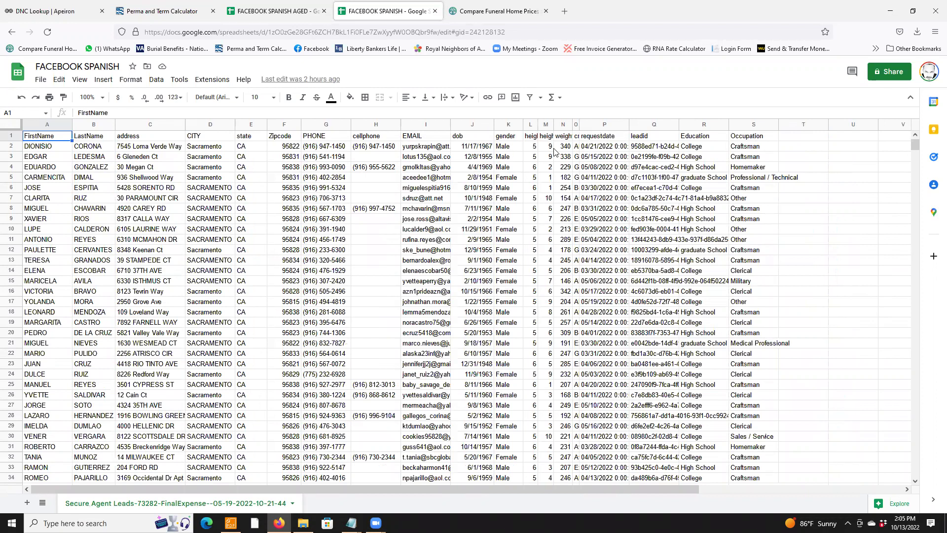
- Check the first lead's request date, and copy that lead's number from the PHONE column
click(595, 150)
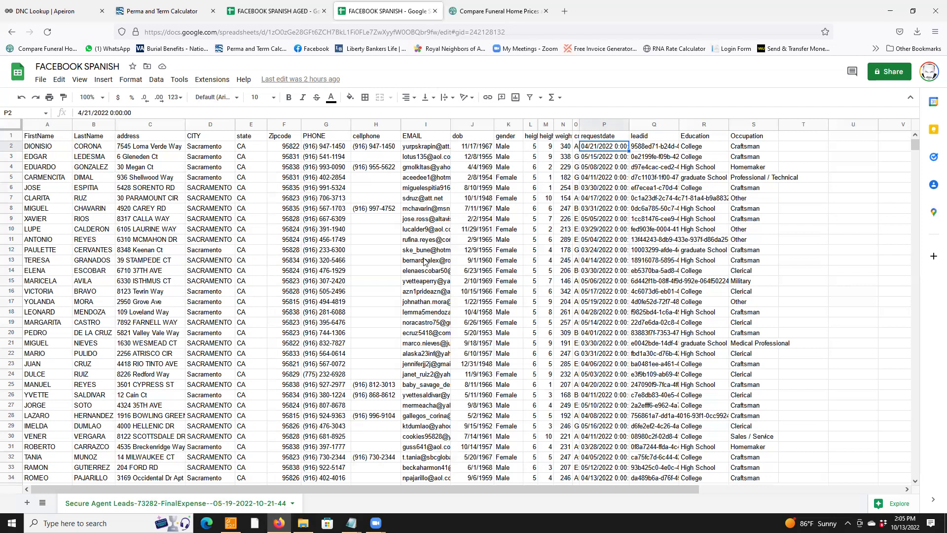
mouse_move(424, 261)
click(325, 148)
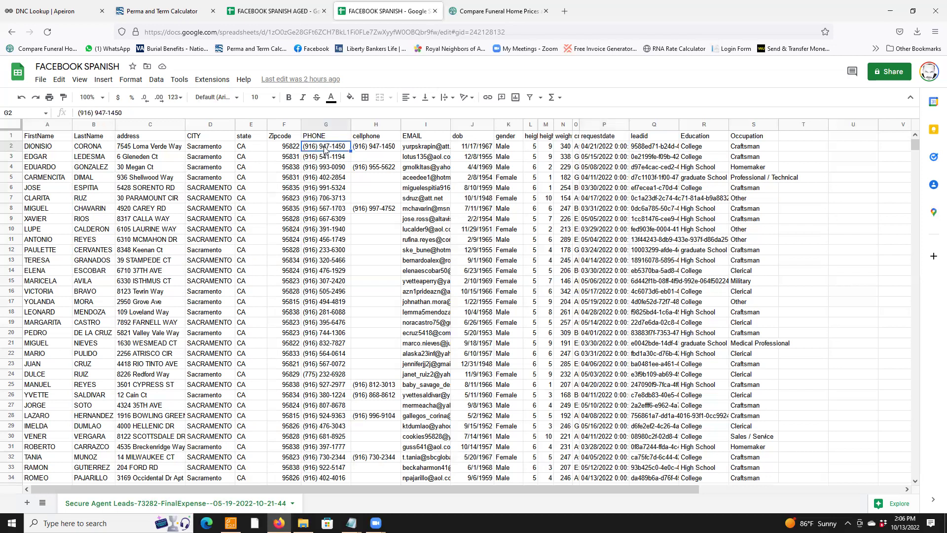
right_click(326, 149)
click(357, 178)
- Try to paste the copied phone number into the telephone field of the DNC Lookup page
click(30, 12)
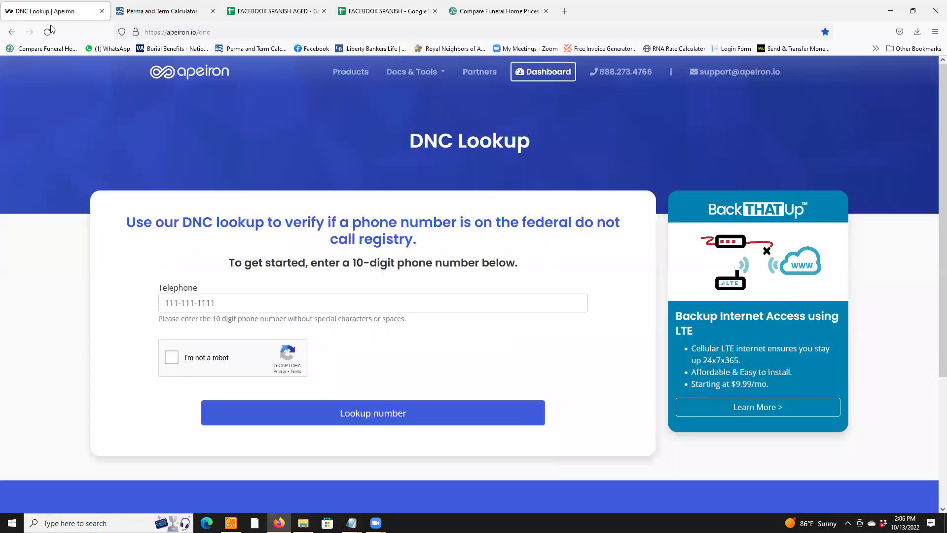
click(176, 300)
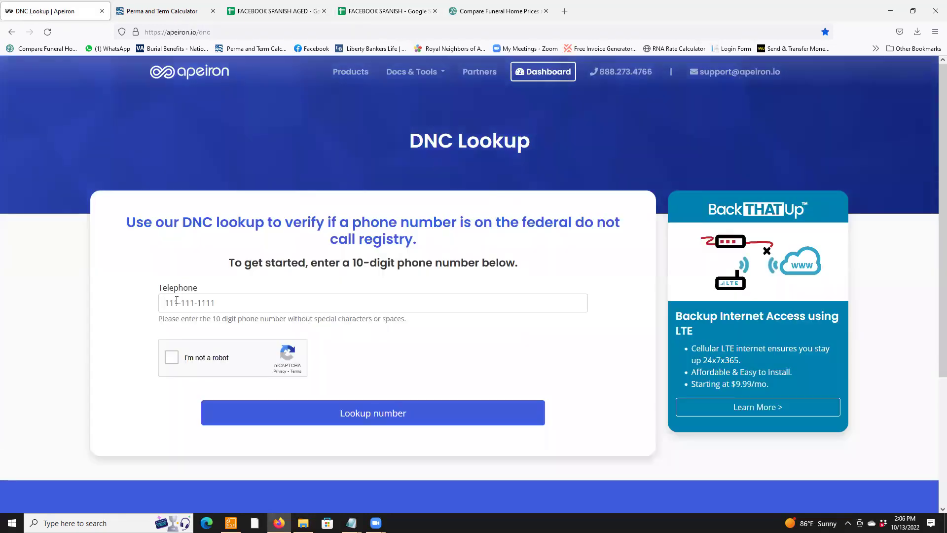
right_click(176, 300)
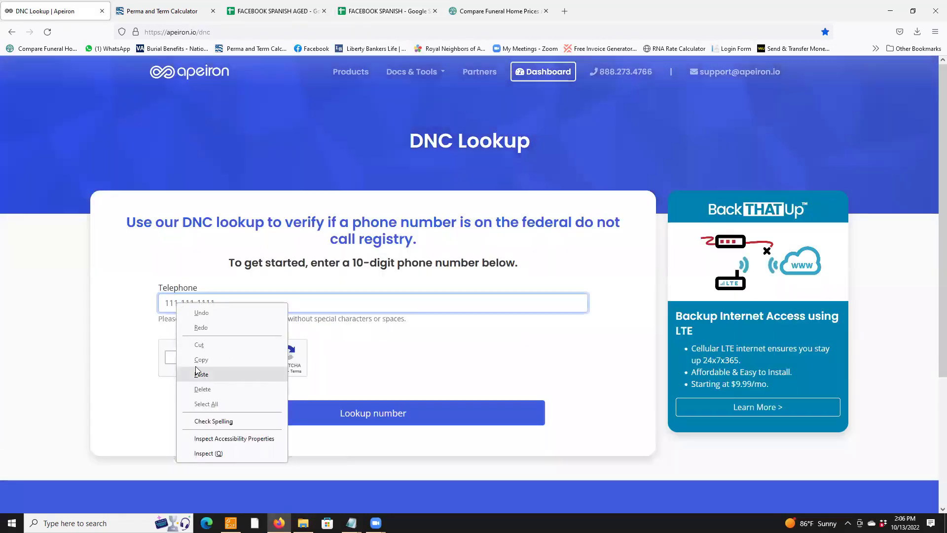
click(200, 374)
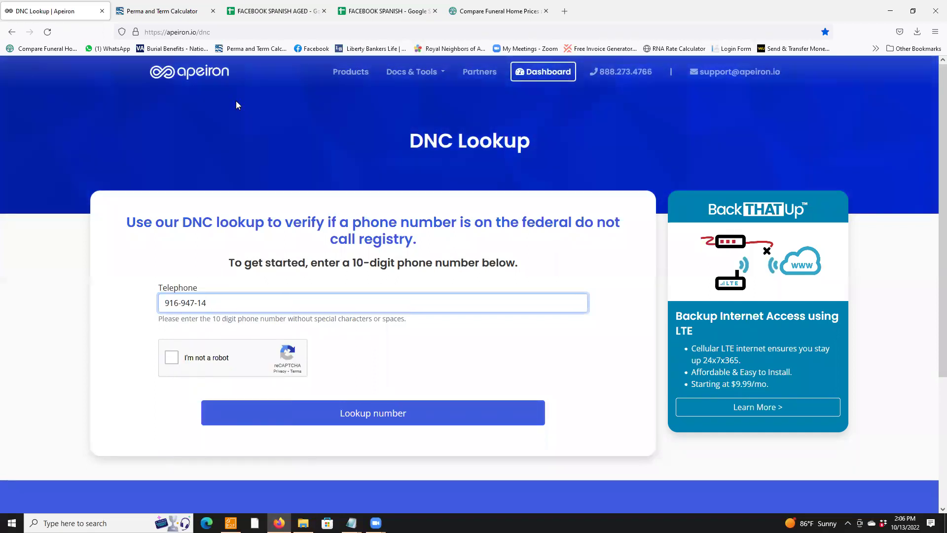
- Replace the DNC Lookup telephone entry with the first lead's complete 10-digit phone number
click(383, 15)
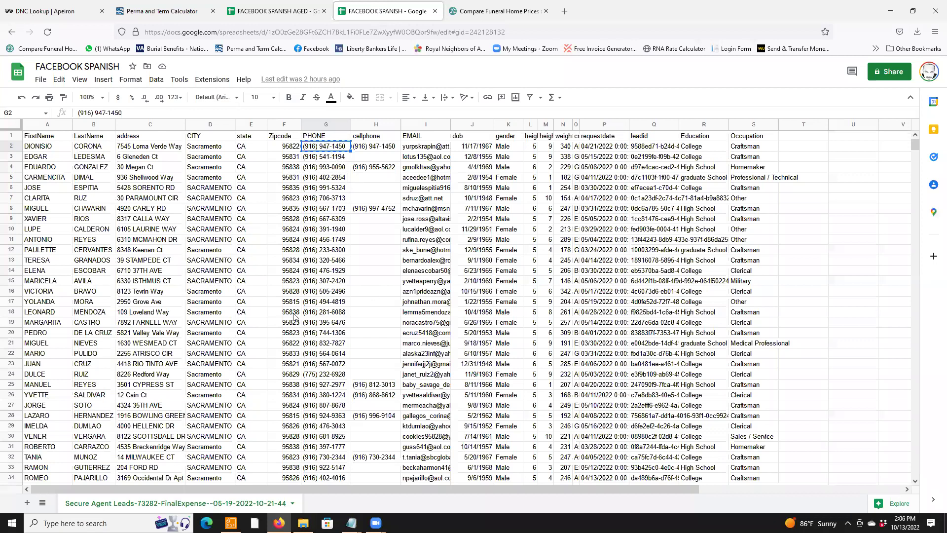
key(ctrl+1)
triple_click(174, 303)
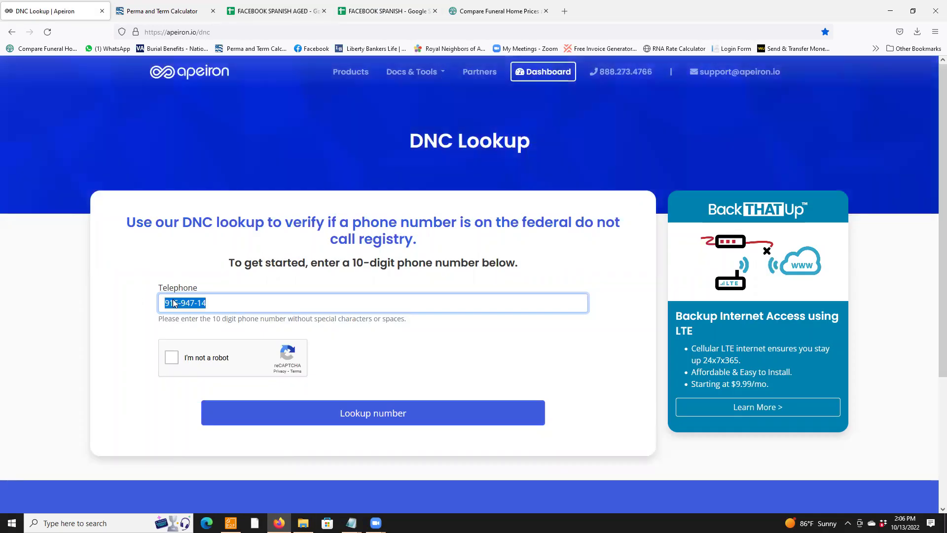
right_click(174, 302)
click(206, 373)
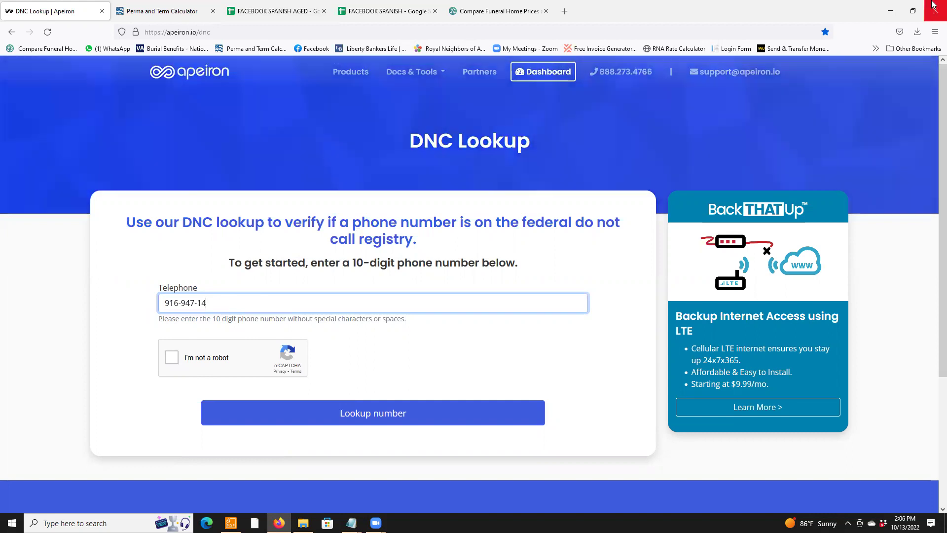
text(5)
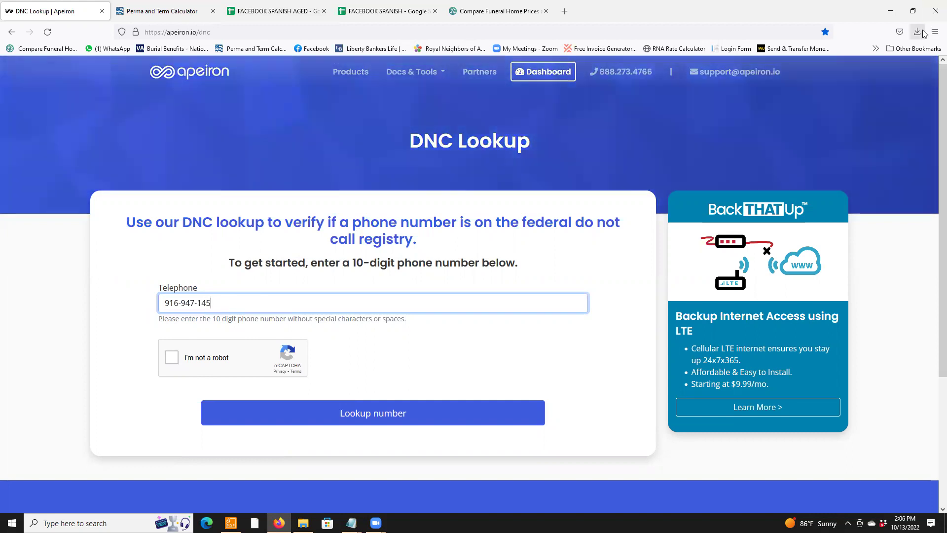
text(0)
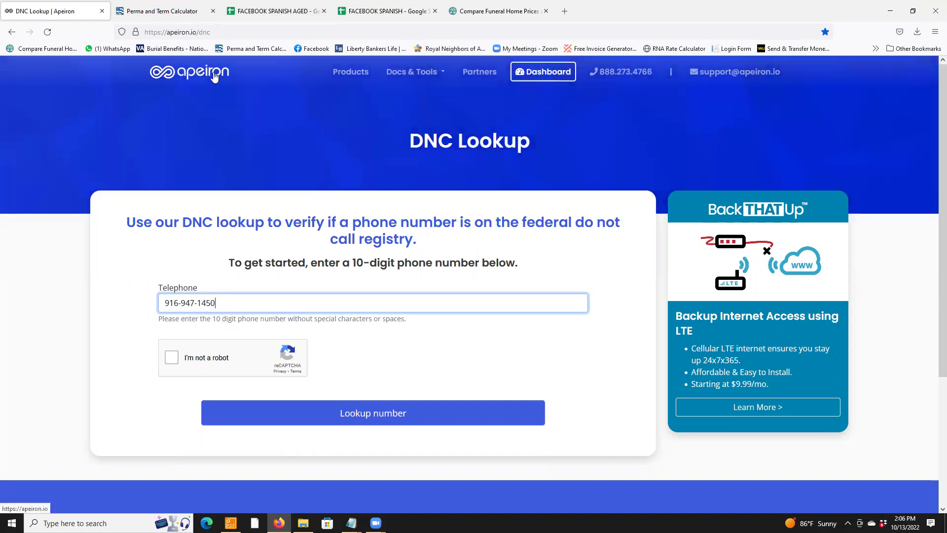
drag(212, 32, 2, 137)
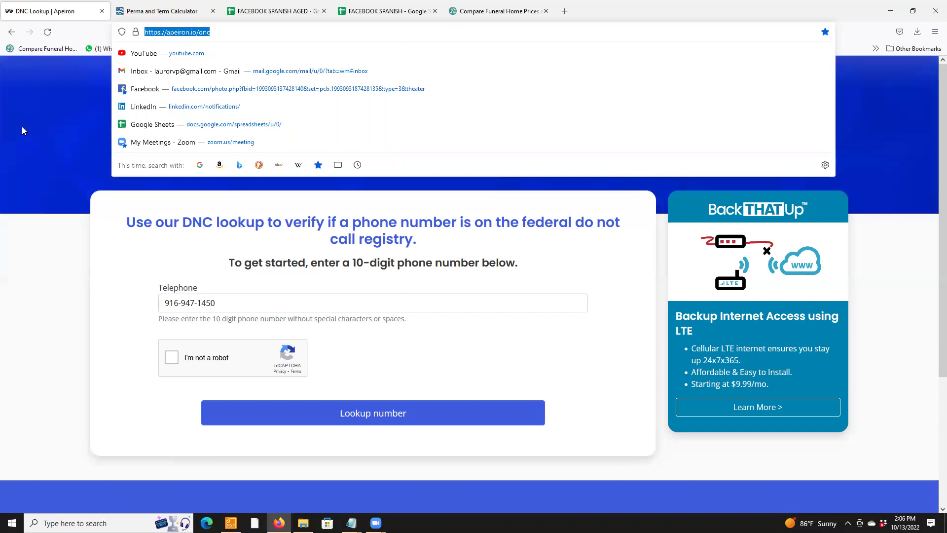
click(22, 127)
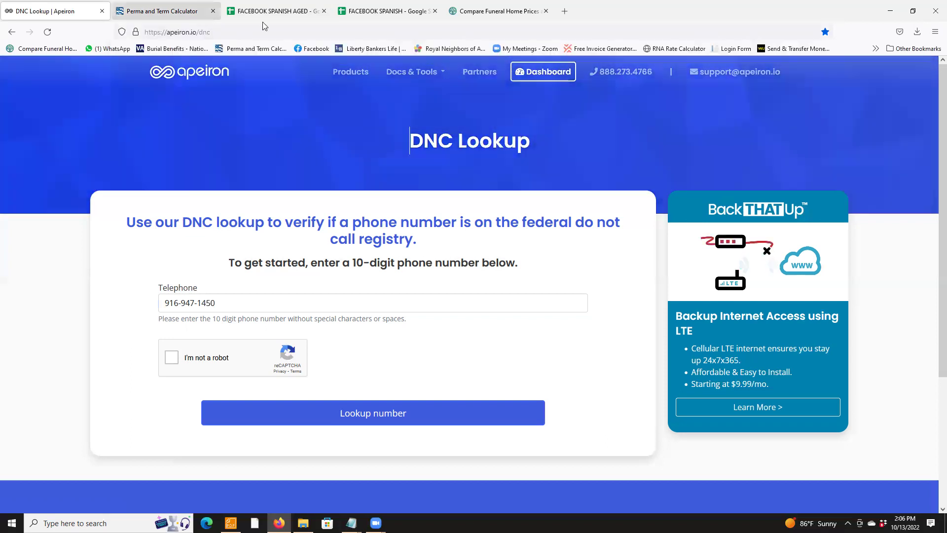
click(374, 17)
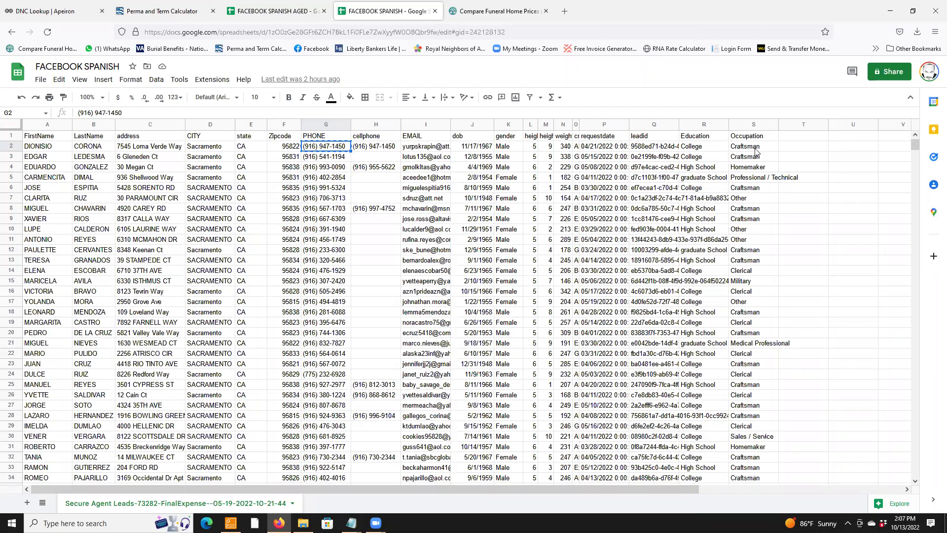
- Complete the reCAPTCHA on the DNC Lookup page and look up the entered phone number
click(40, 14)
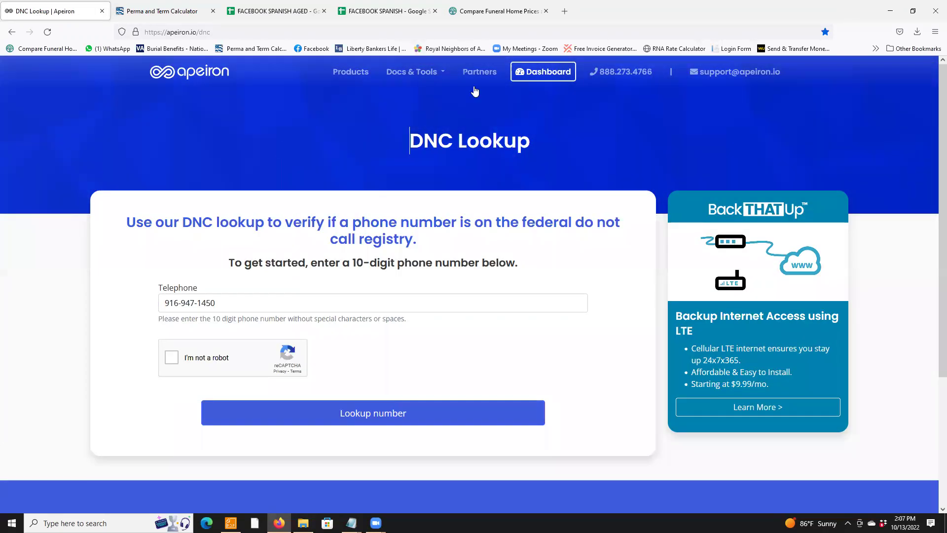
click(172, 357)
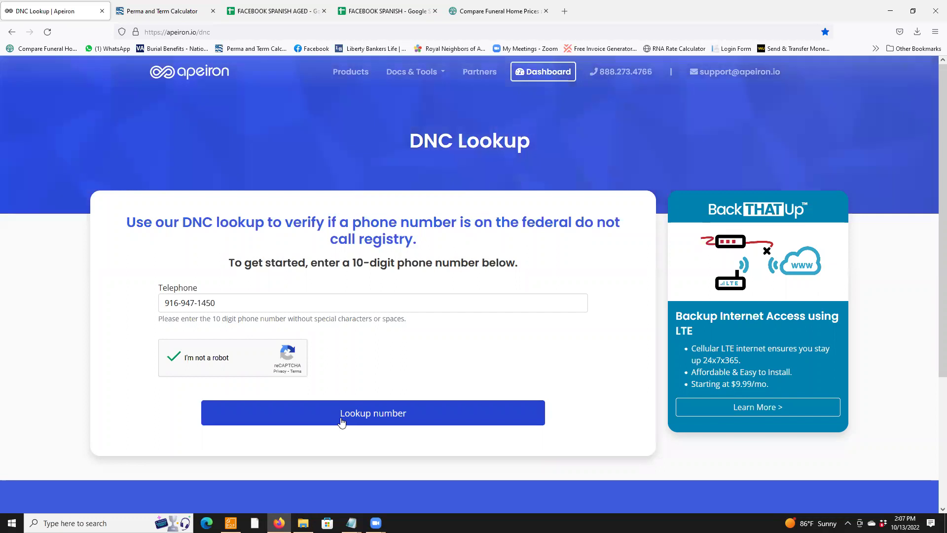
click(342, 422)
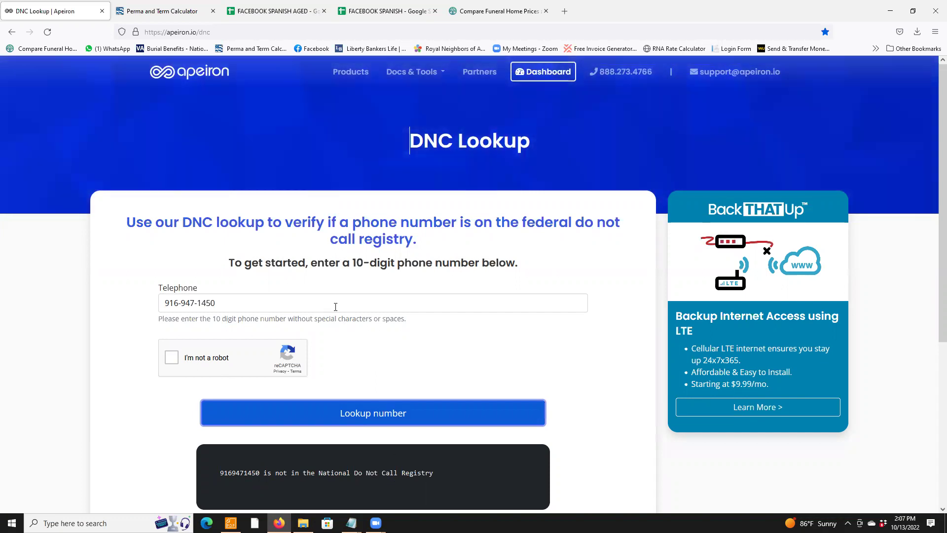
- Review the first lead's cellphone entry and whole row 2 in the FACEBOOK SPANISH spreadsheet
click(375, 12)
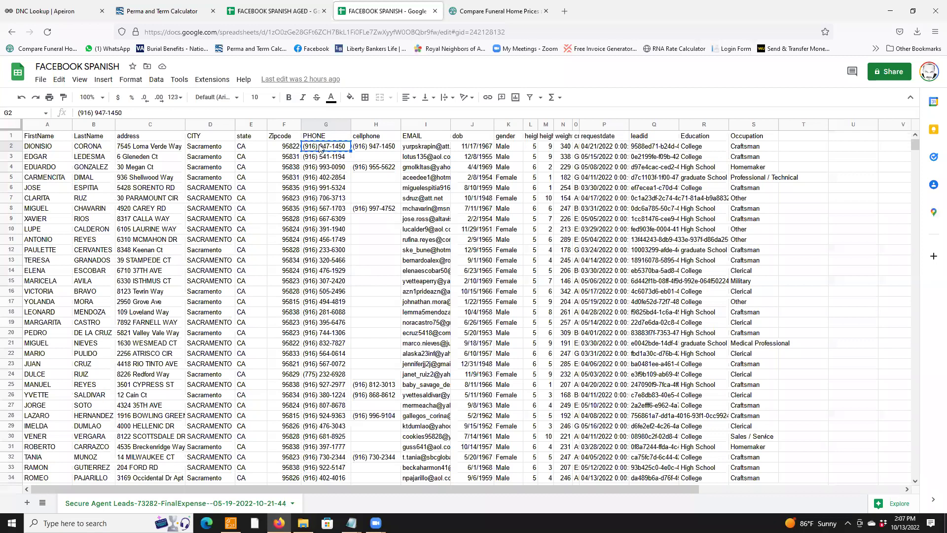
right_click(372, 150)
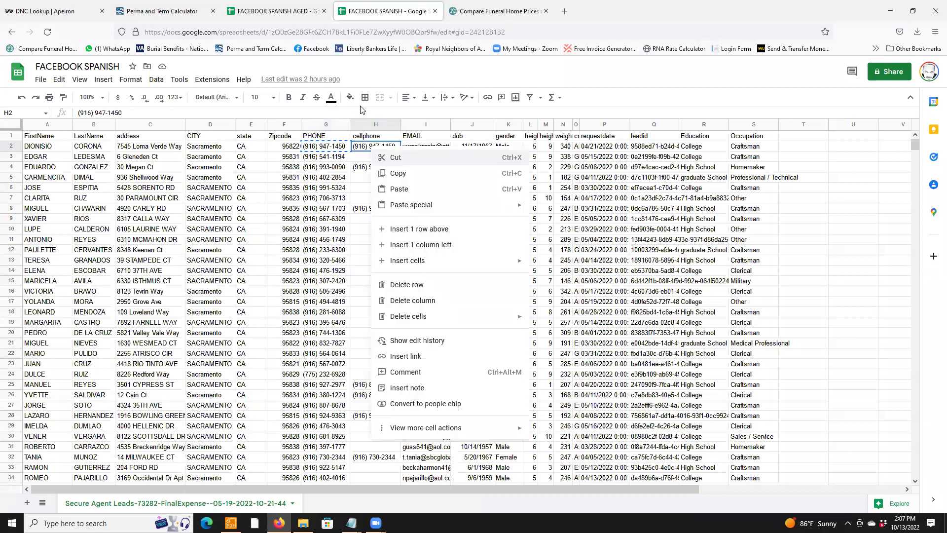
key(Escape)
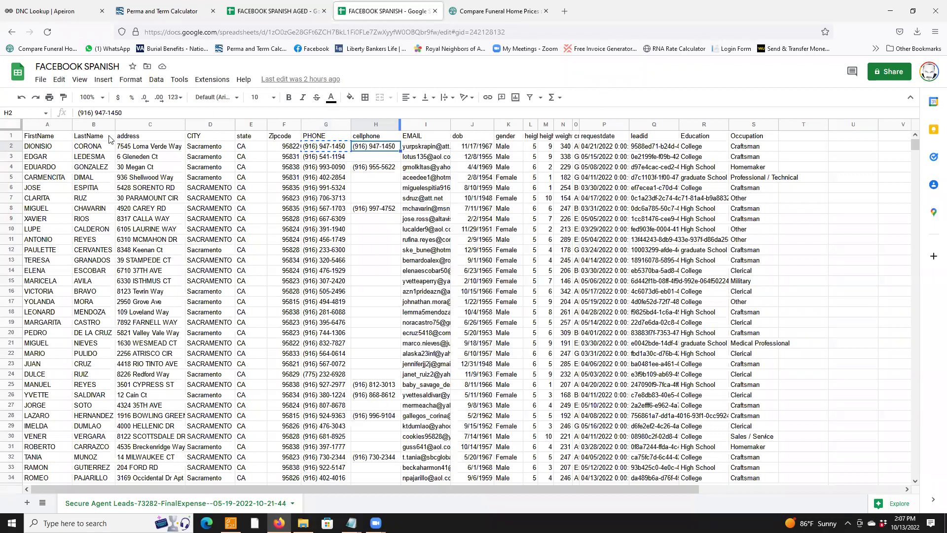
click(9, 148)
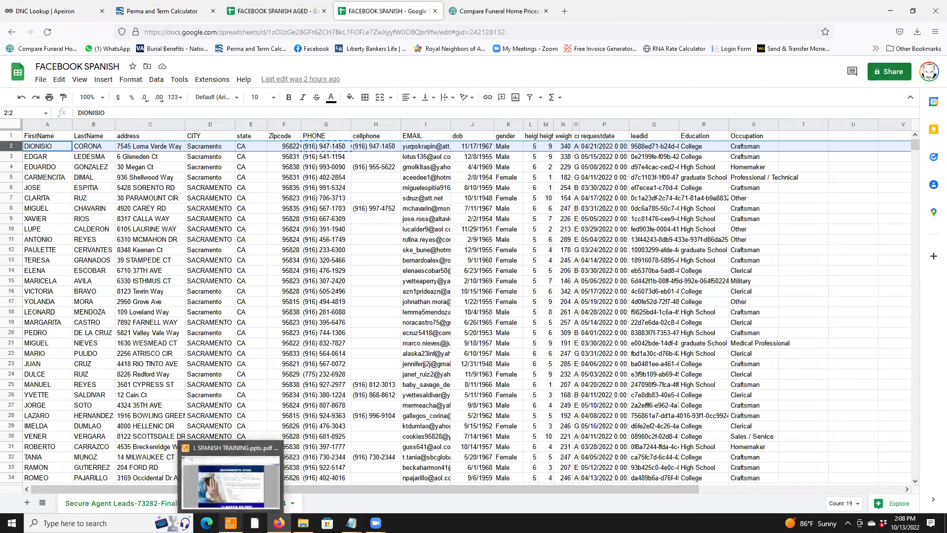
- Switch to Foxit Reader to read the SEGUIMIENTO CITAS call script, and return to the first lead's PHONE cell in the spreadsheet
mouse_move(230, 523)
click(231, 481)
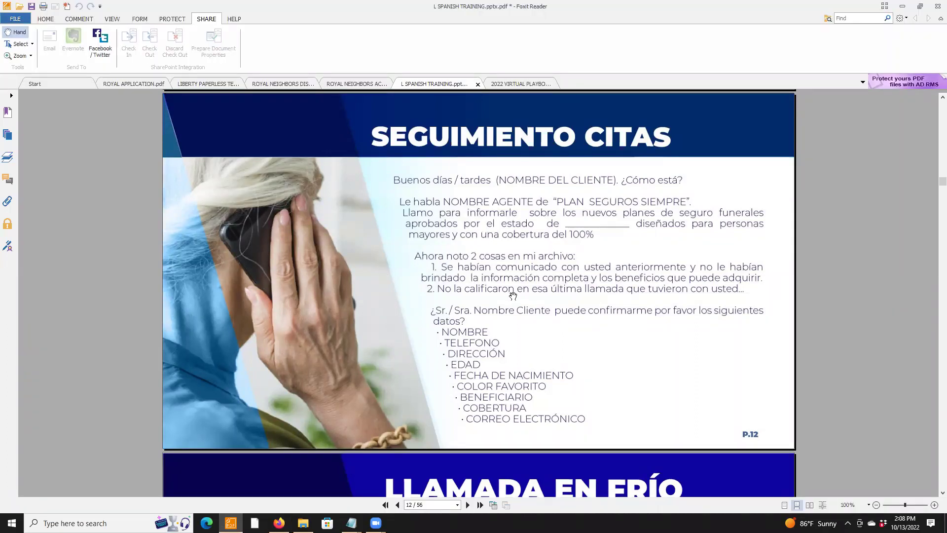
click(903, 6)
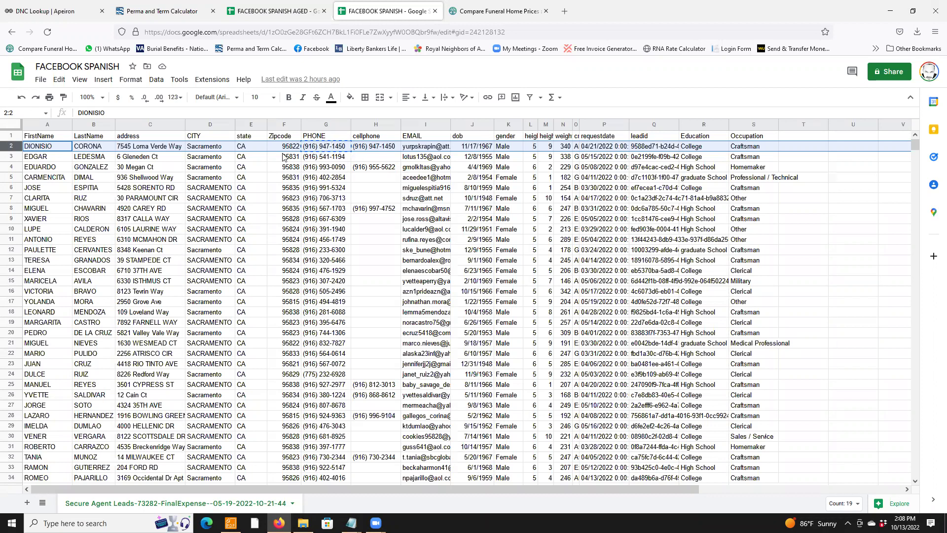
click(323, 147)
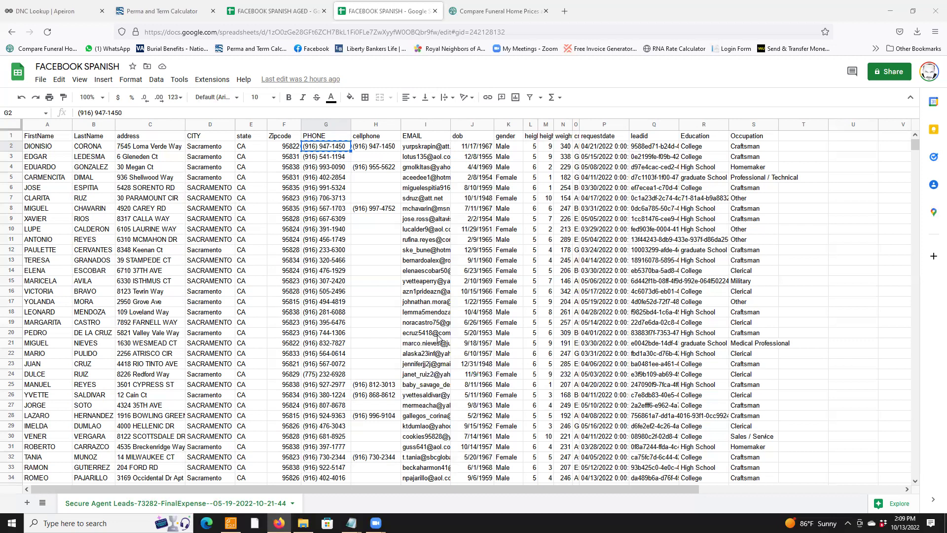
- Look through the FACEBOOK SPANISH leads to the end of the list, and glance at the FACEBOOK SPANISH AGED spreadsheet
mouse_move(439, 338)
scroll(610, 280, down, 10)
scroll(184, 264, down, 4)
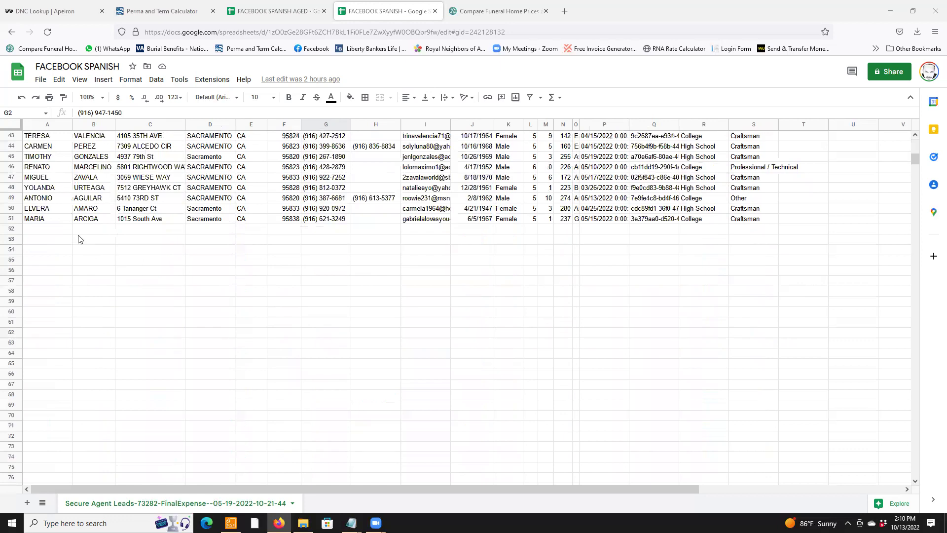
scroll(79, 238, up, 10)
scroll(79, 238, up, 4)
click(269, 11)
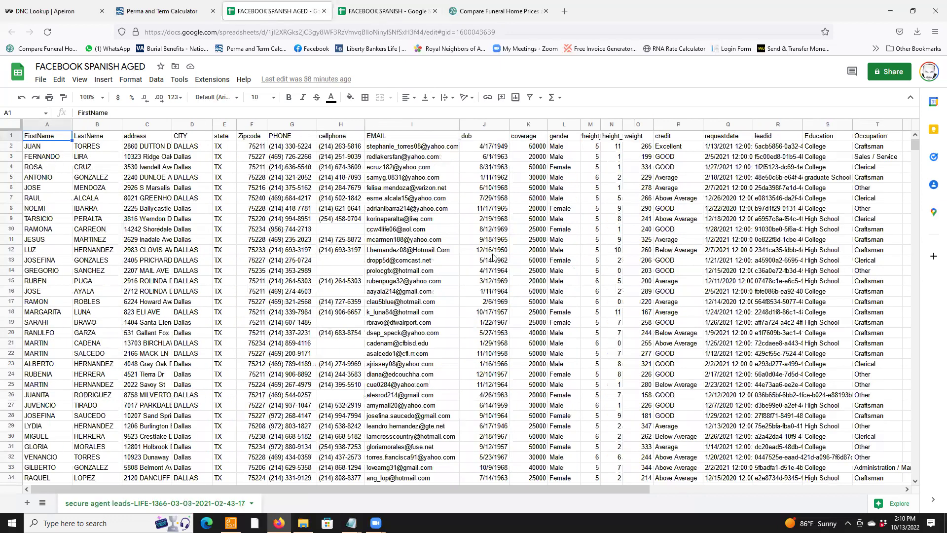
key(ctrl+Tab)
scroll(493, 257, up, 10)
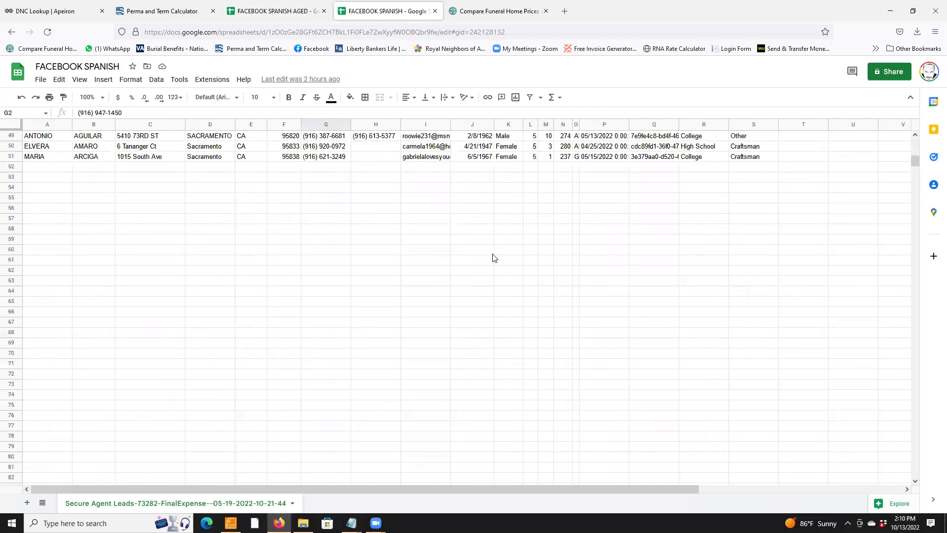
- Browse the FACEBOOK SPANISH AGED leads down to the last row, and go back to the start of the FACEBOOK SPANISH list
click(274, 11)
scroll(382, 249, down, 6)
scroll(381, 249, down, 20)
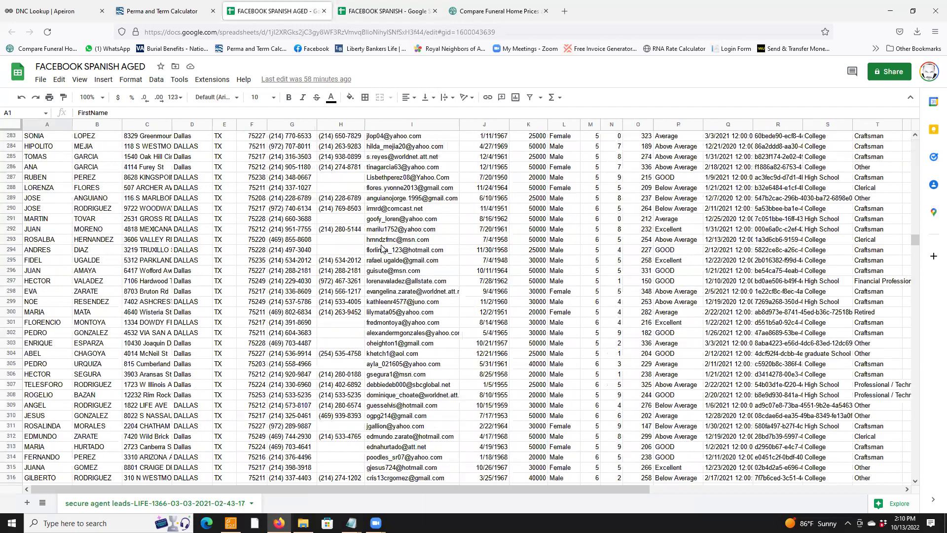
scroll(381, 249, down, 20)
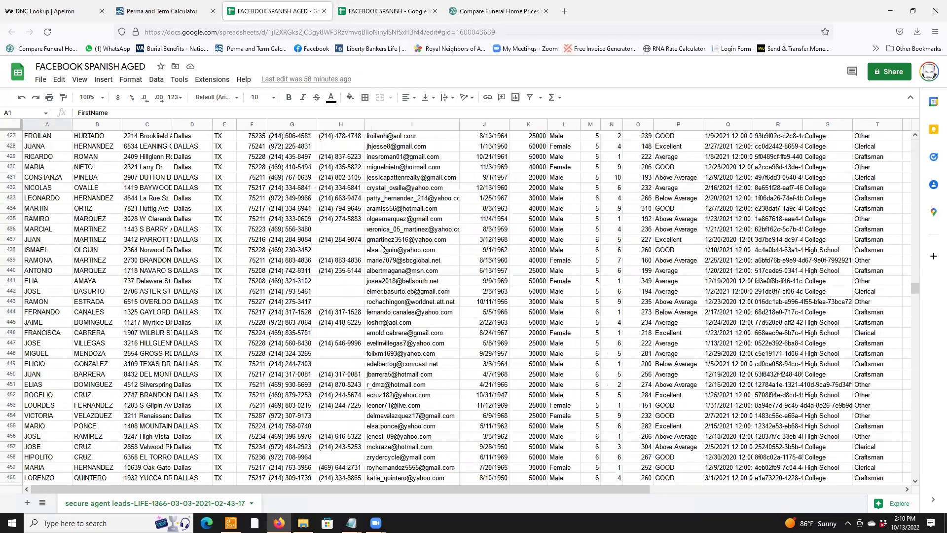
scroll(382, 249, down, 20)
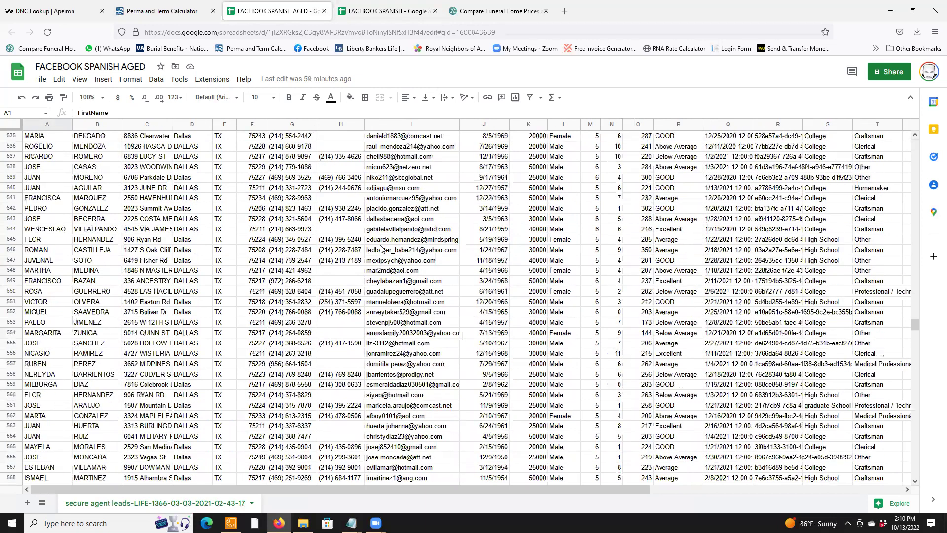
scroll(382, 249, down, 20)
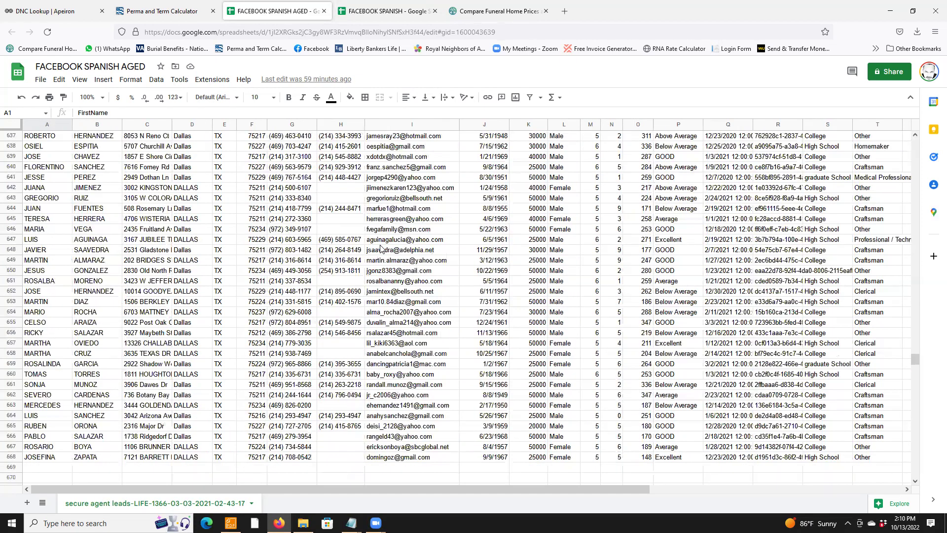
scroll(381, 249, up, 20)
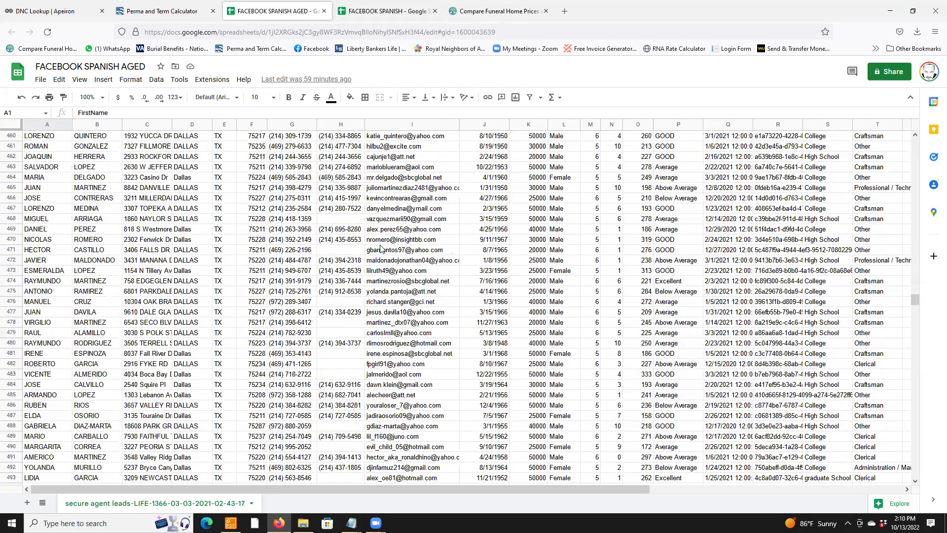
key(ctrl+Home)
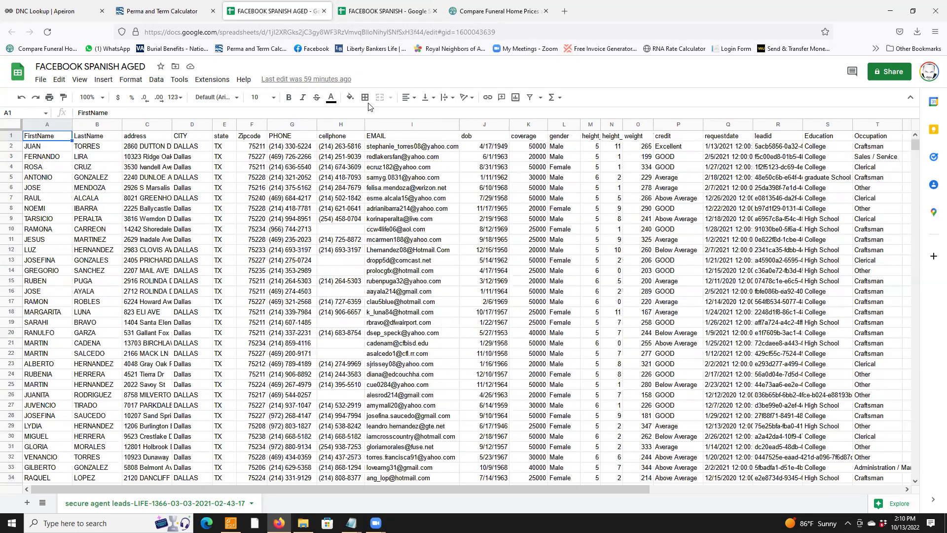
click(371, 12)
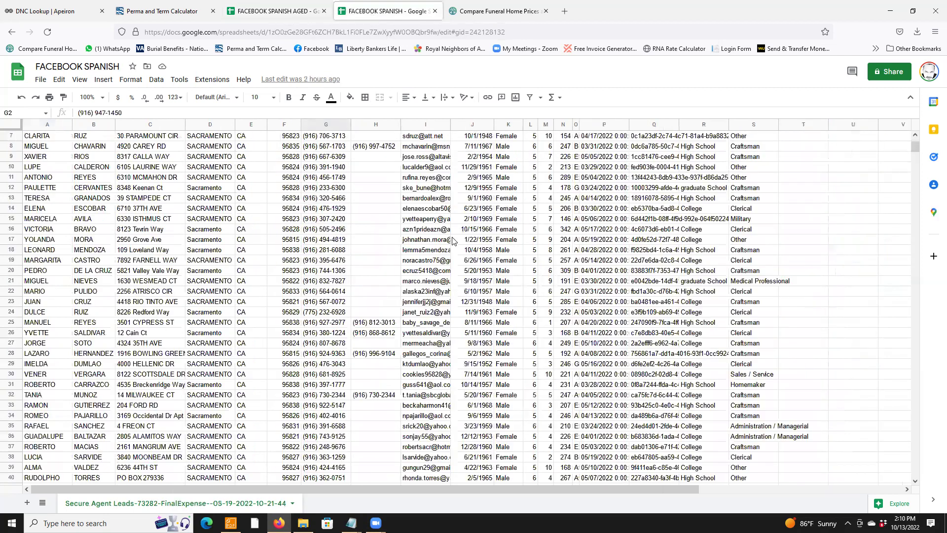
scroll(750, 158, up, 2)
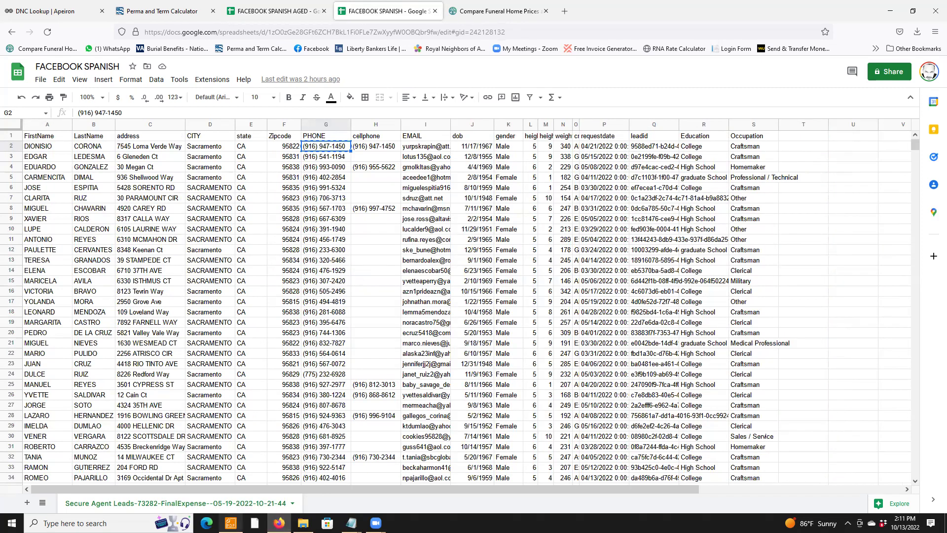
- Mark the first lead in row 2 of the FACEBOOK SPANISH sheet by setting the whole row's text color to red
mouse_move(231, 522)
click(15, 146)
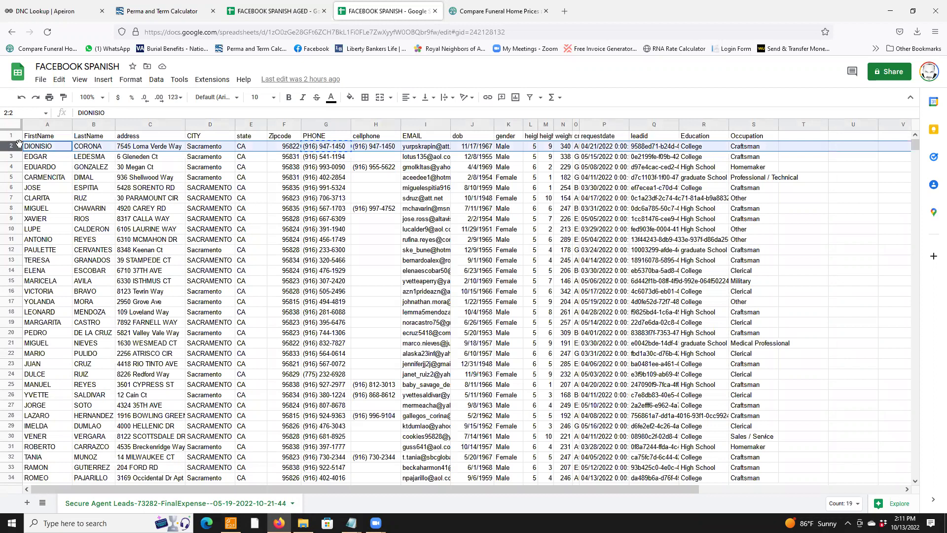
click(331, 97)
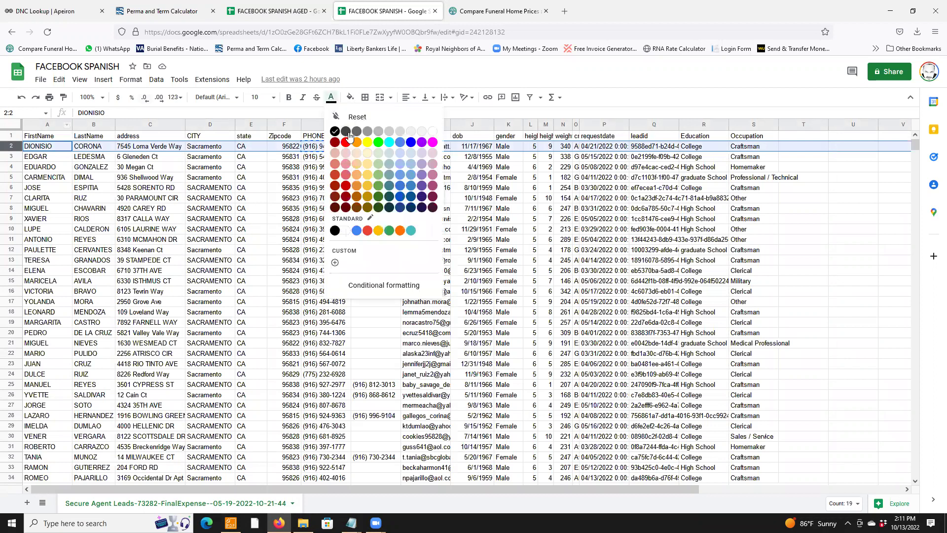
click(346, 142)
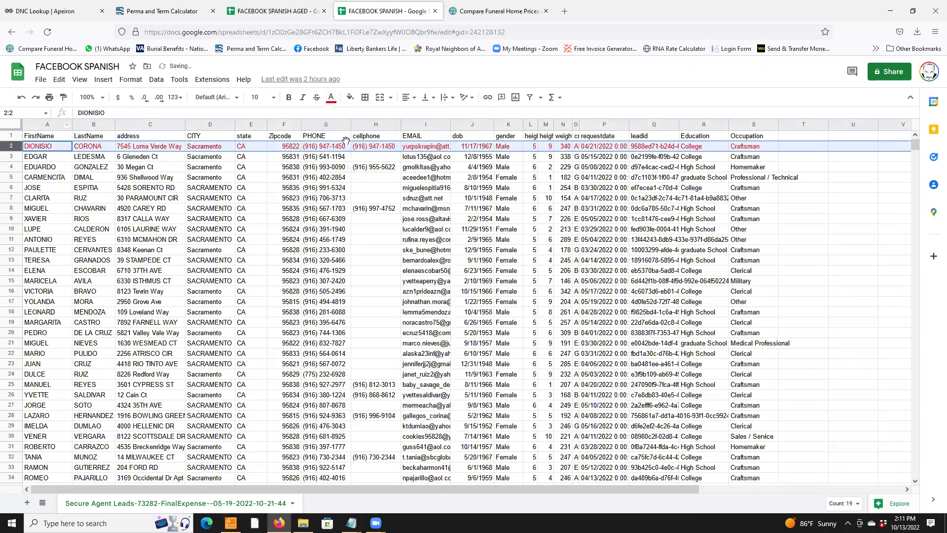
- Try to transfer the row 3 lead's PHONE number into the telephone field of the DNC Lookup page
click(12, 156)
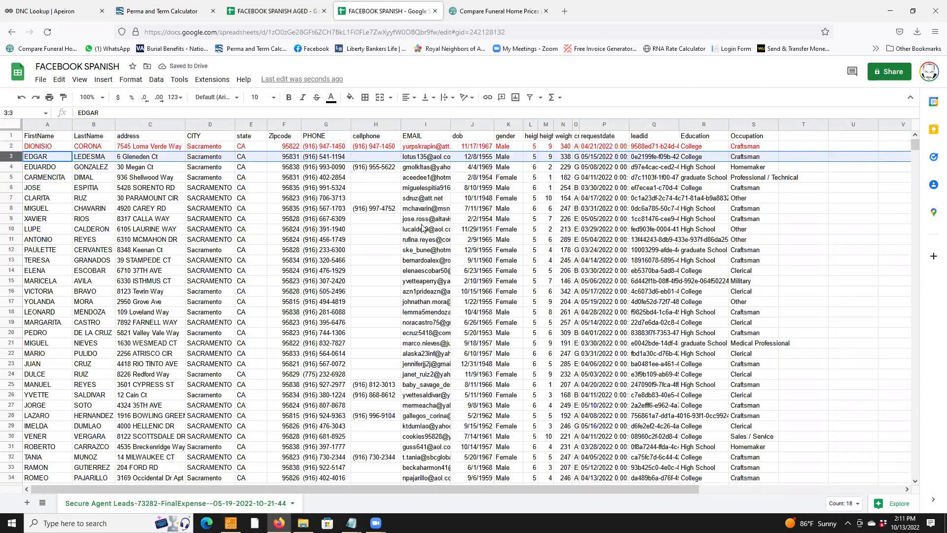
click(325, 159)
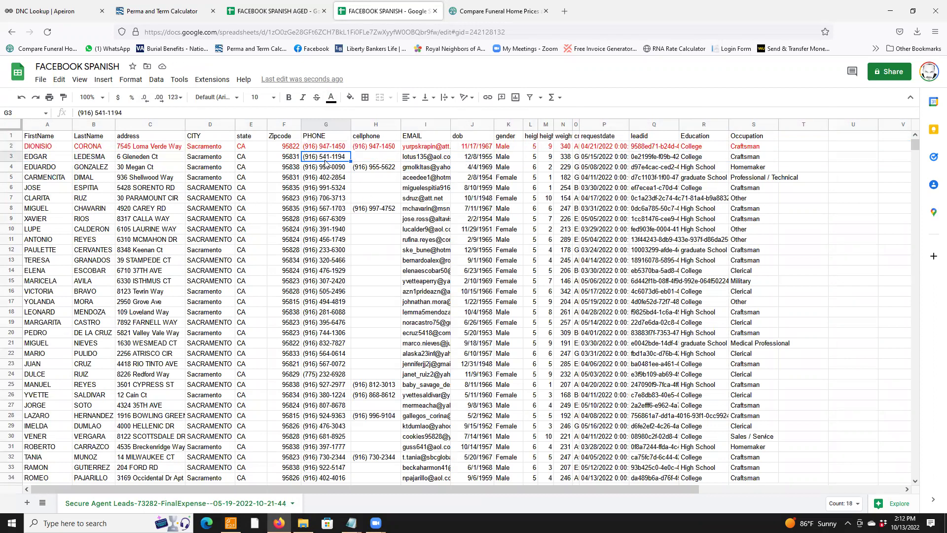
right_click(325, 161)
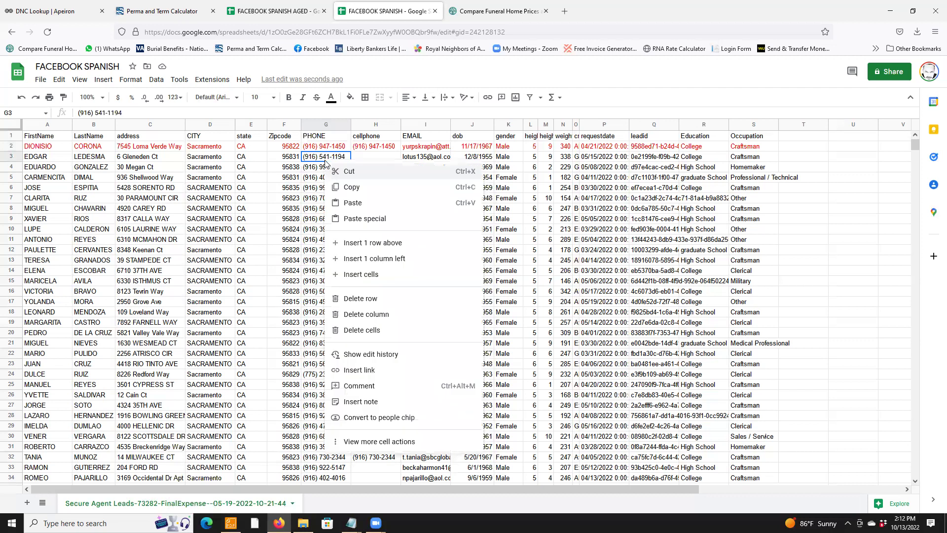
click(351, 187)
click(50, 11)
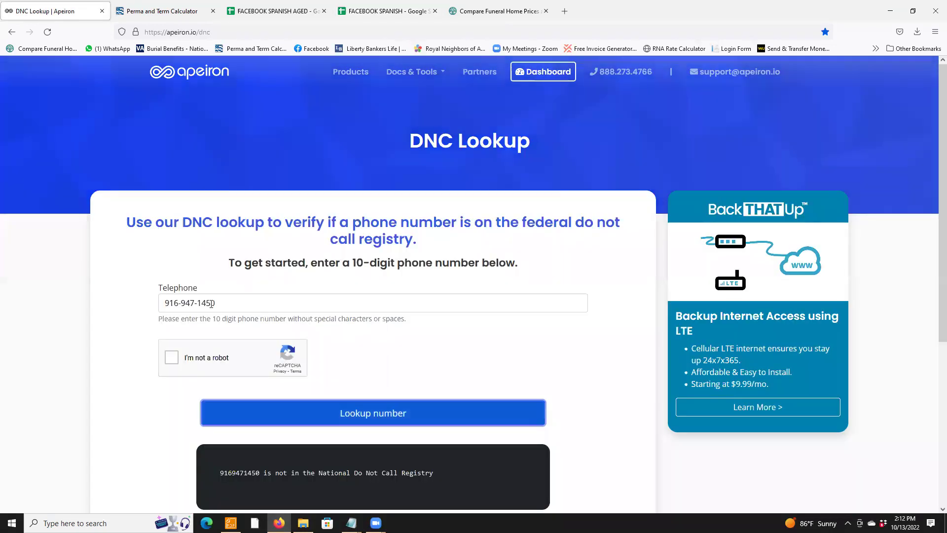
triple_click(181, 303)
right_click(182, 303)
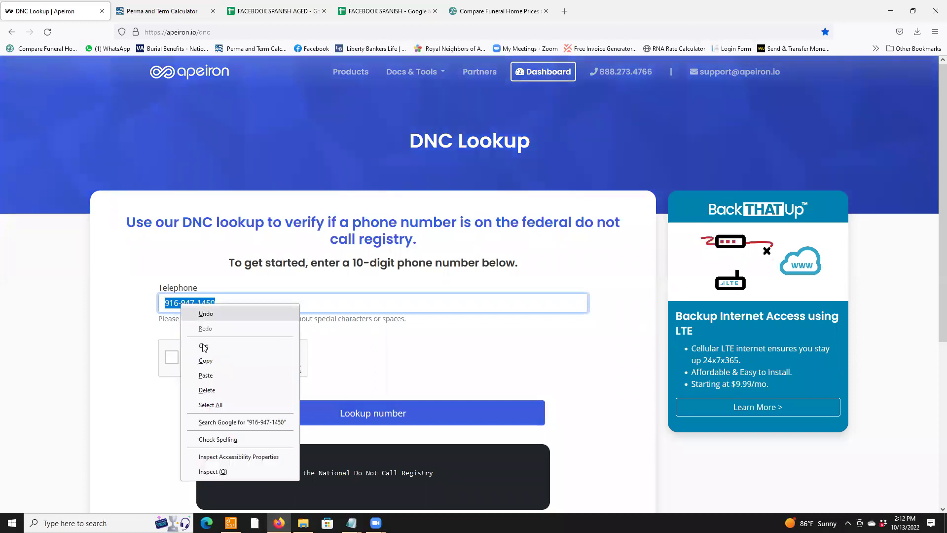
click(204, 360)
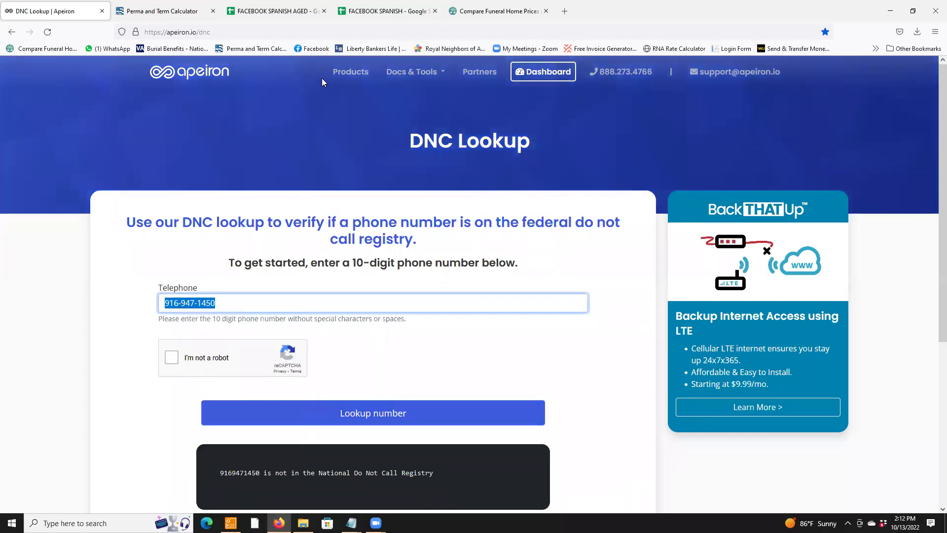
- Copy the row 3 lead's PHONE number again and paste it over the selected number in the DNC Lookup telephone field
click(386, 12)
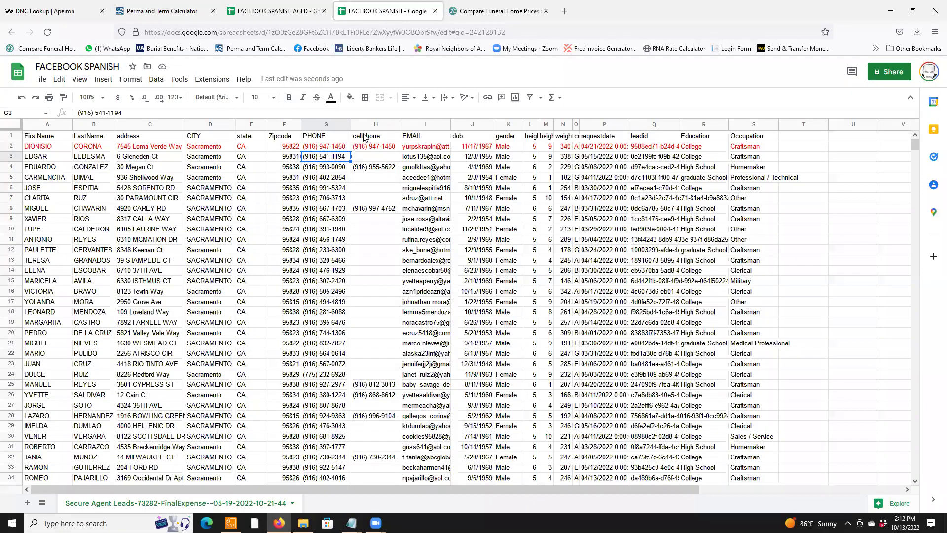
right_click(327, 156)
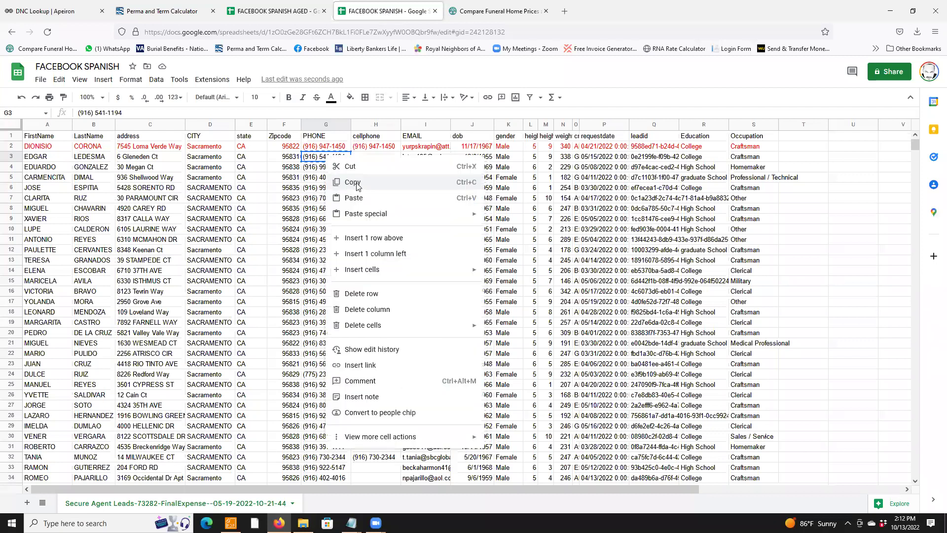
click(356, 184)
click(39, 9)
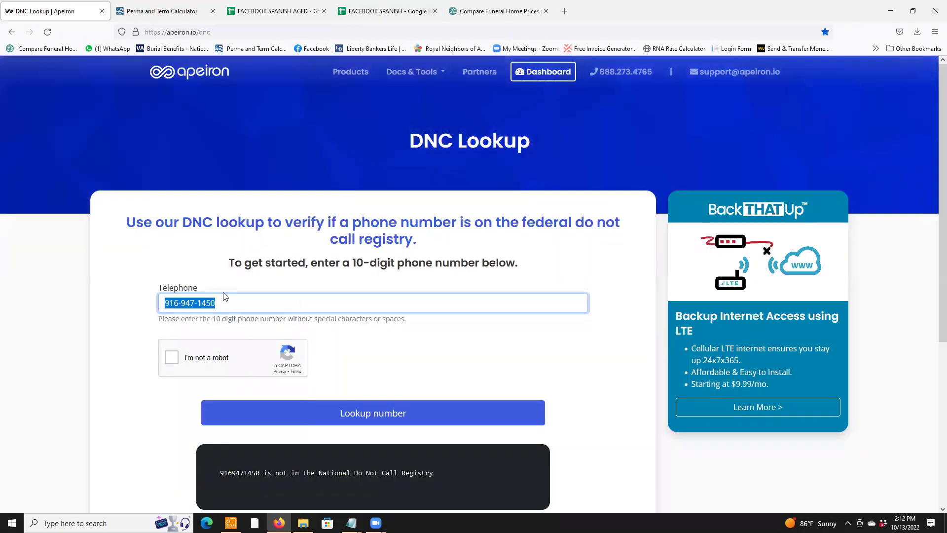
right_click(174, 306)
click(198, 376)
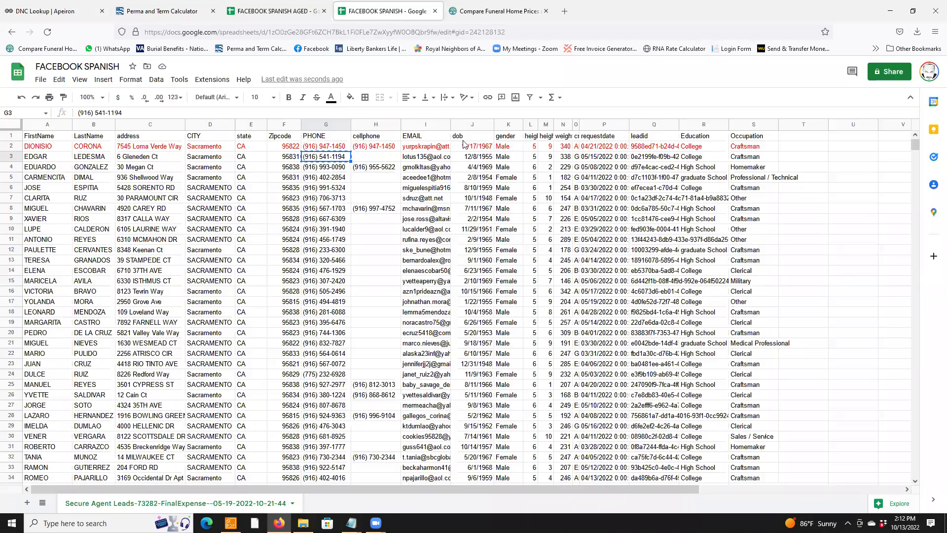
- Complete the telephone number's missing last two digits from the spreadsheet, pass the robot check and run the DNC lookup
click(375, 9)
click(77, 13)
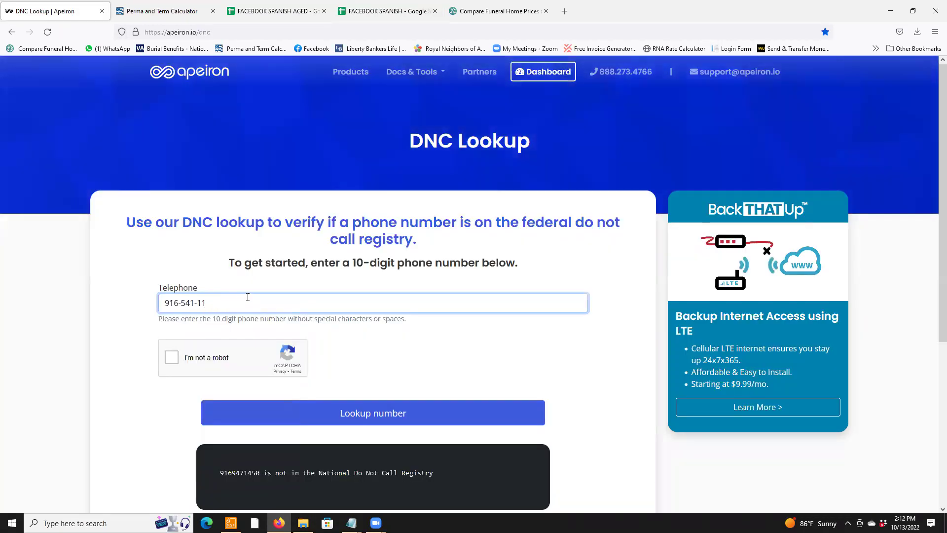
text(94)
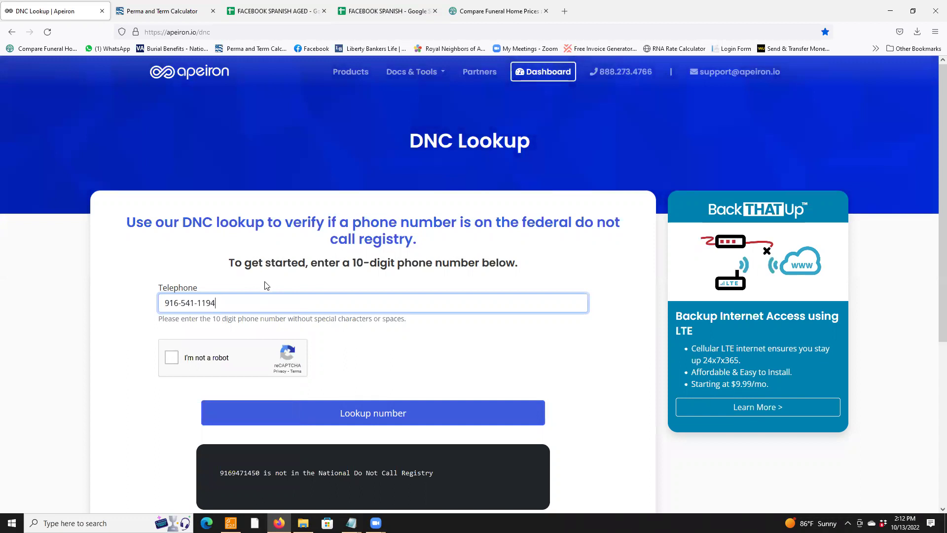
click(172, 358)
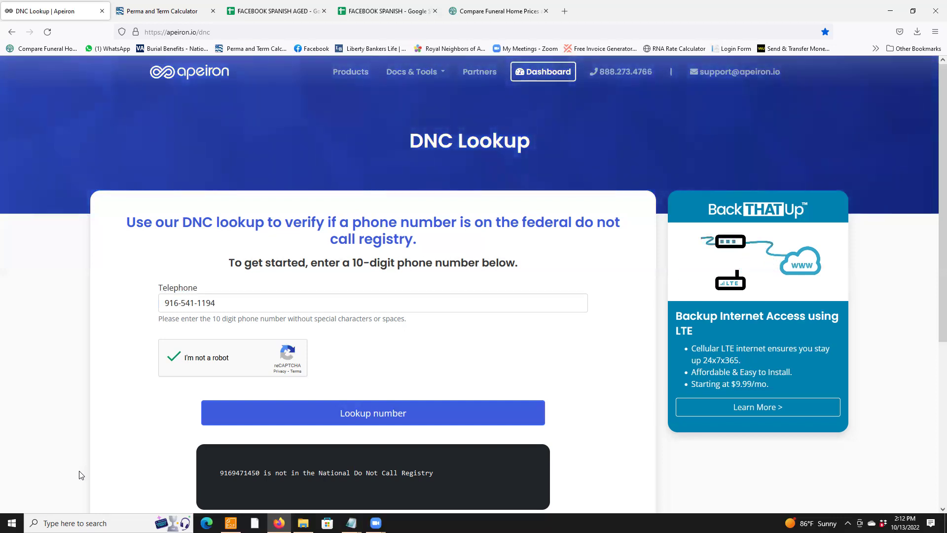
click(344, 419)
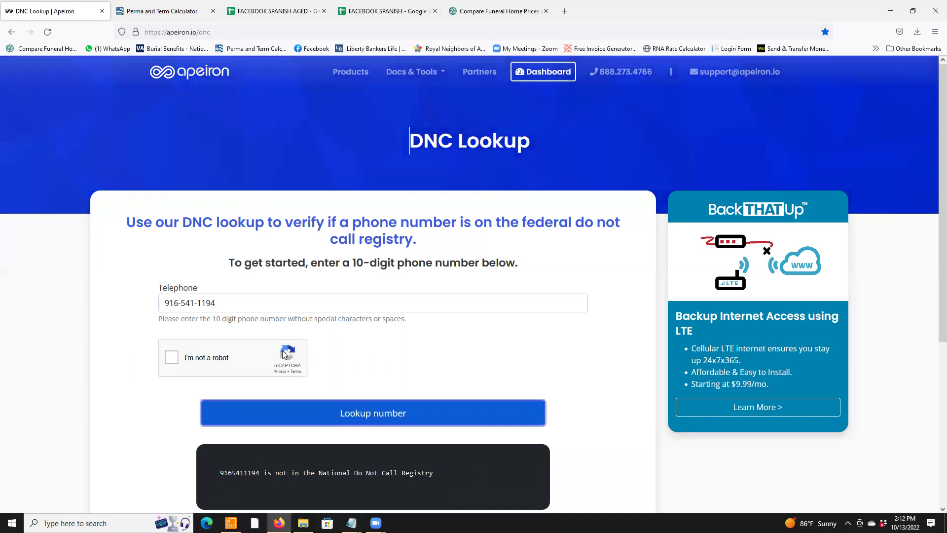
- Return to the FACEBOOK SPANISH sheet and set the text color of the whole row 3 to red
click(369, 11)
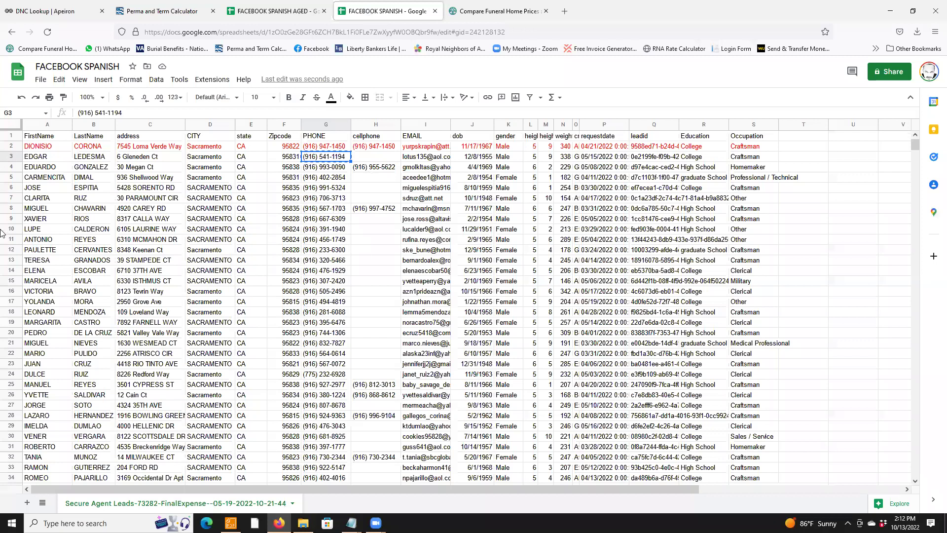
key(ctrl+c)
key(shift+space)
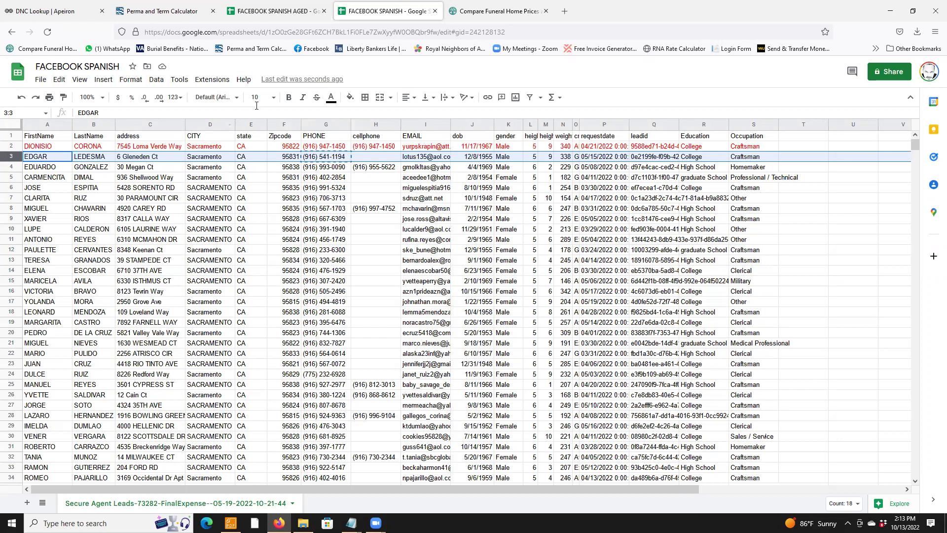
click(332, 98)
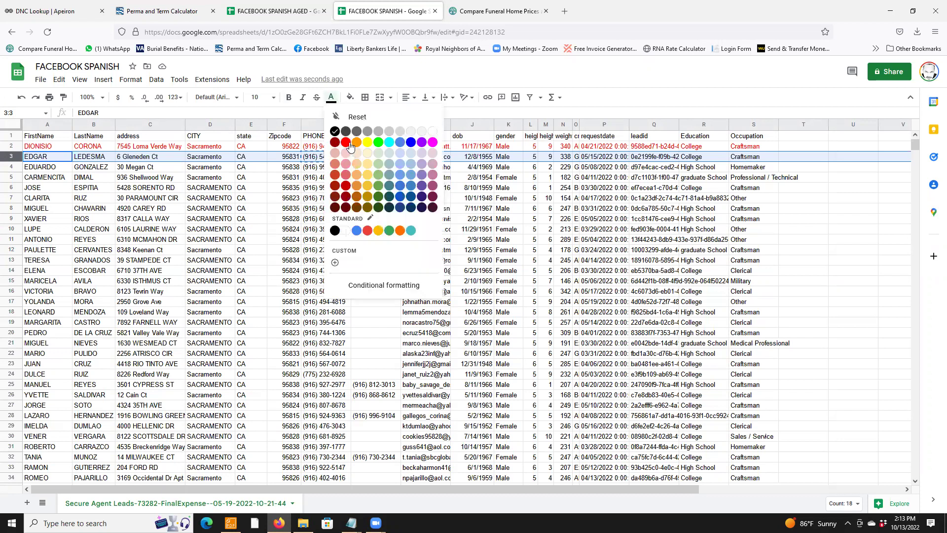
click(347, 143)
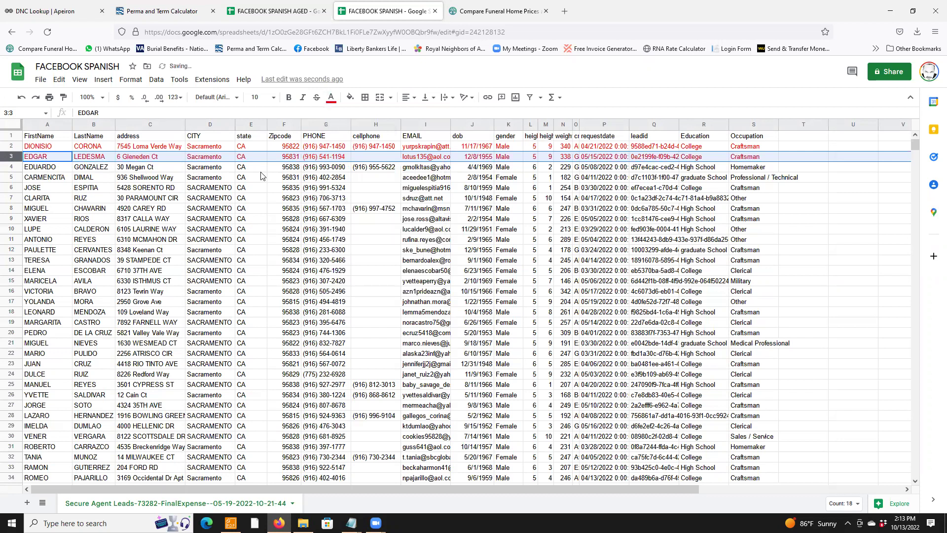
- Copy the row 4 lead's PHONE number and paste it over the previous number in the DNC Lookup telephone field
click(316, 169)
right_click(318, 170)
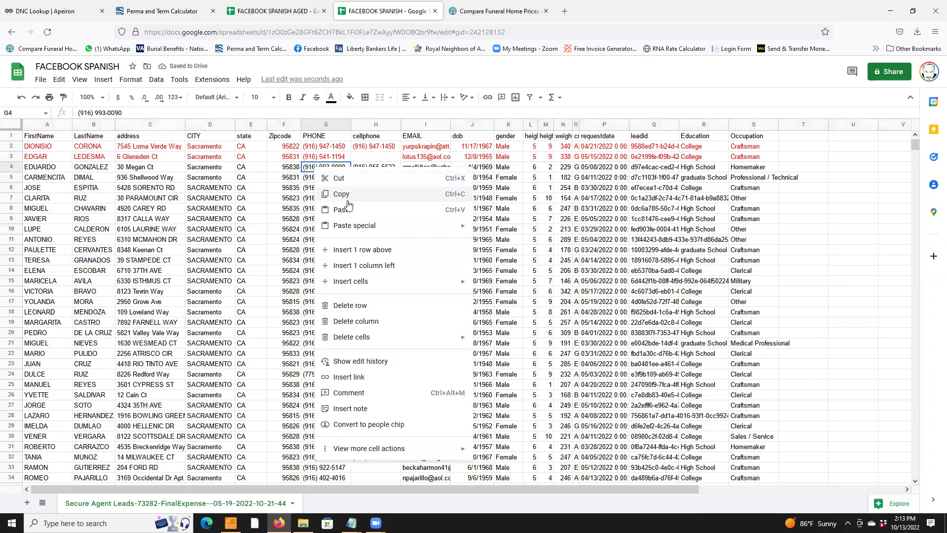
click(348, 195)
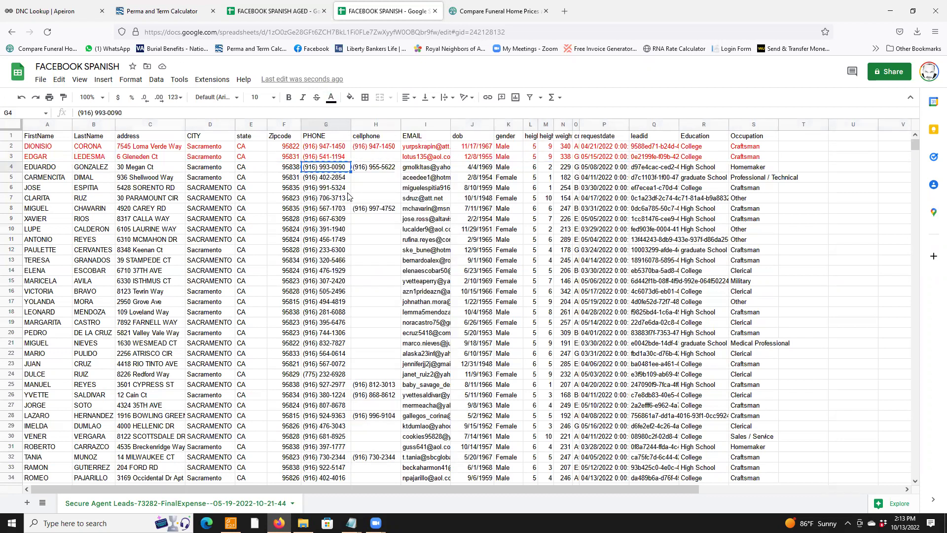
click(28, 10)
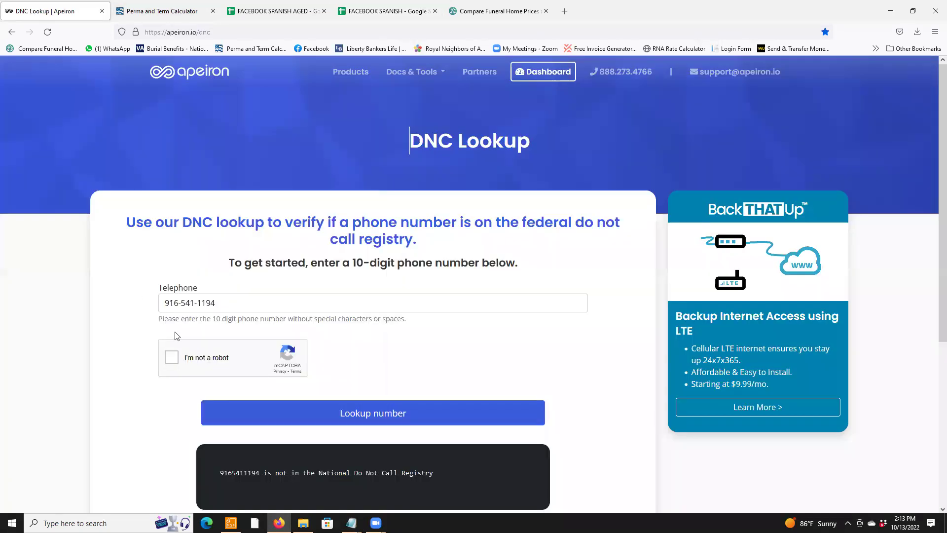
triple_click(180, 304)
right_click(180, 304)
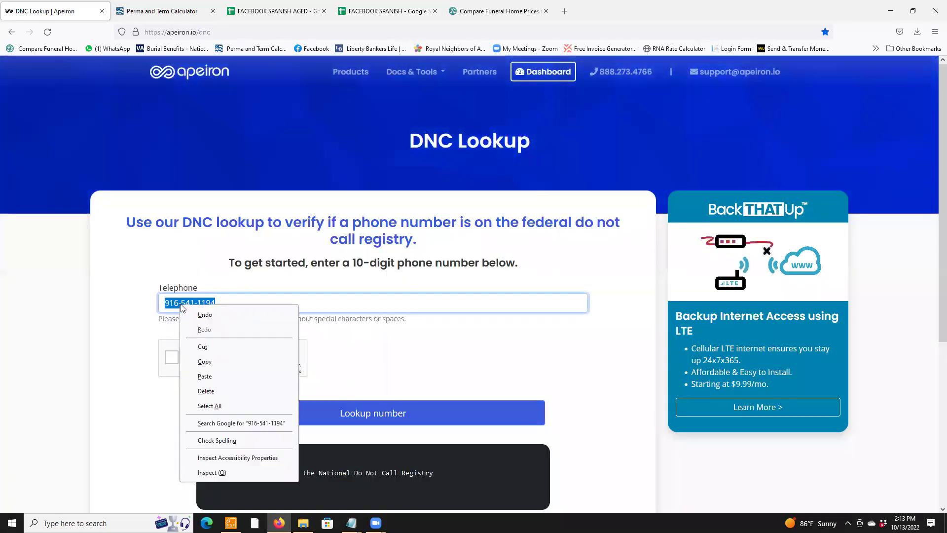
click(205, 376)
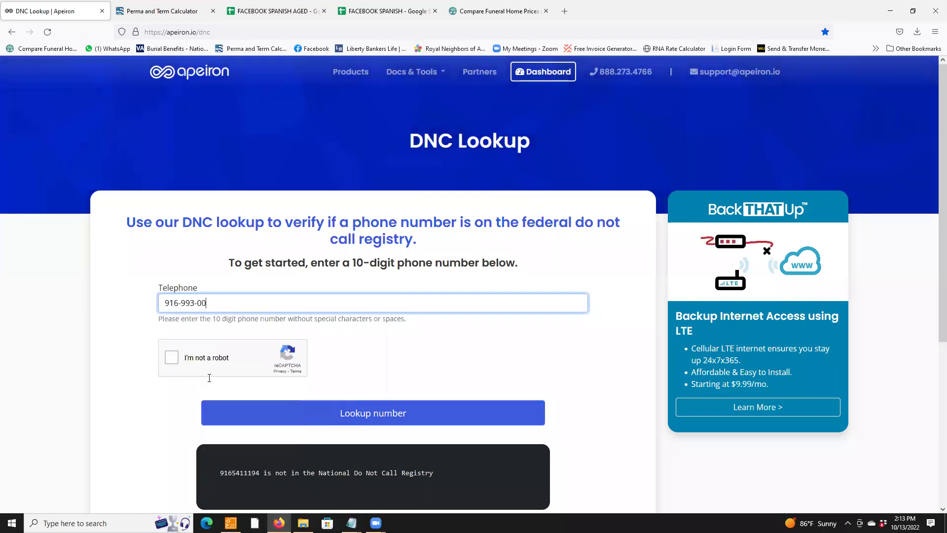
- Check the row 4 number in the spreadsheet, complete its missing final digits on the DNC Lookup page, pass the robot check and look it up
click(385, 11)
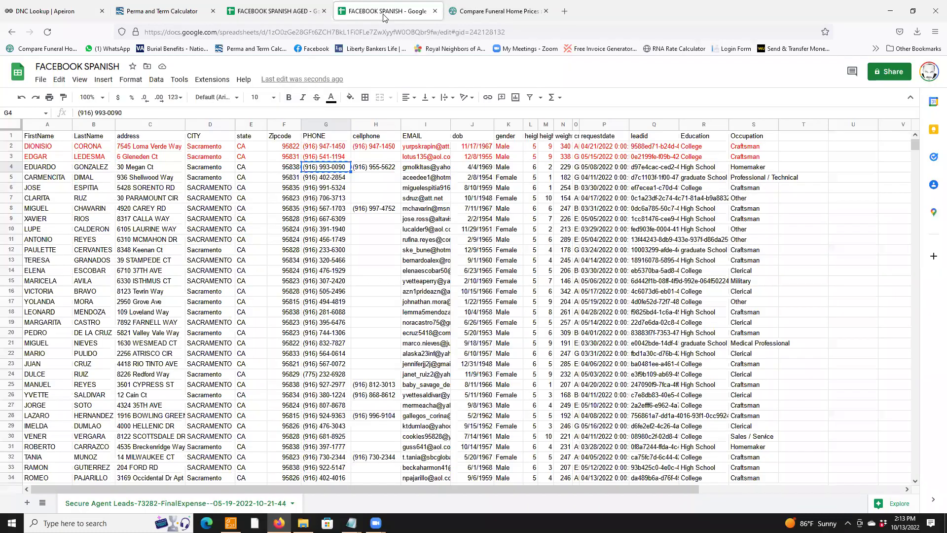
click(35, 11)
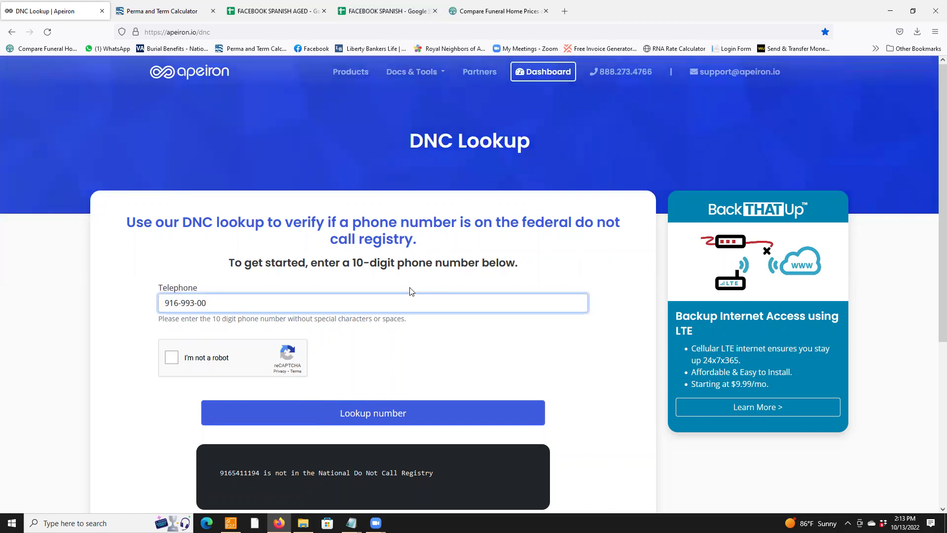
text(0)
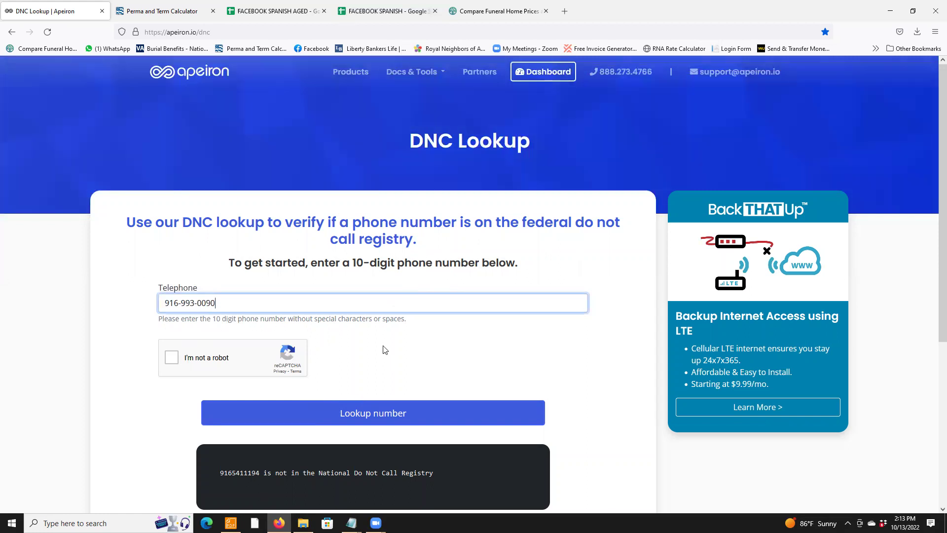
click(171, 358)
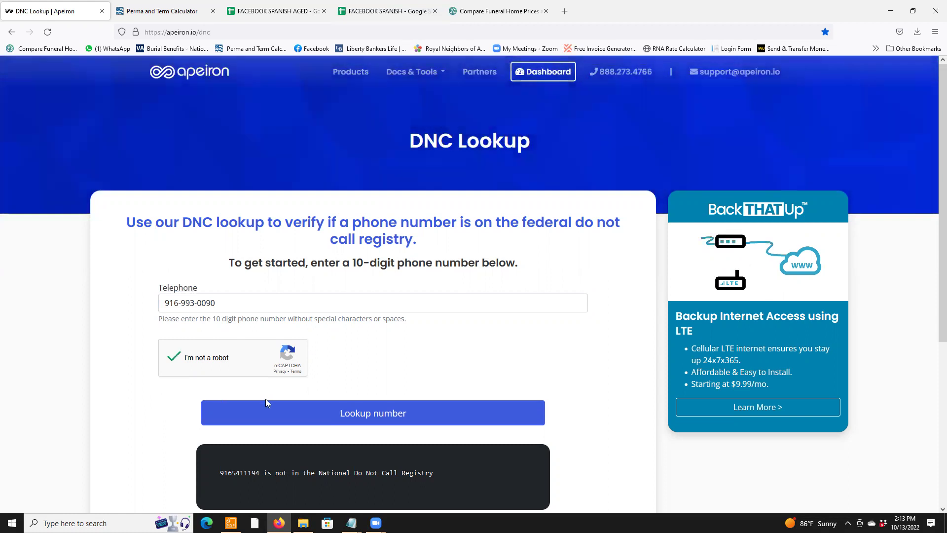
click(263, 421)
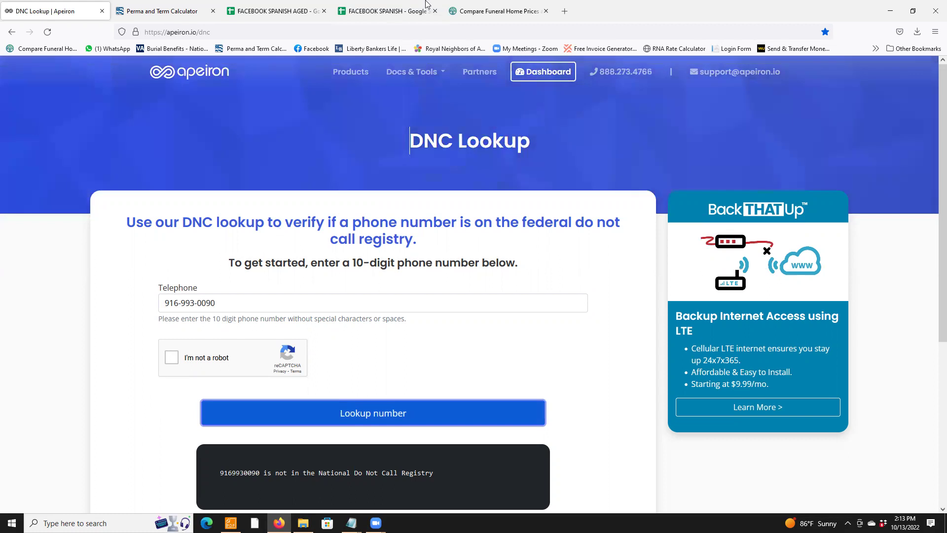
- Go back to the FACEBOOK SPANISH sheet and set the text color of the whole row 4 to red
click(383, 14)
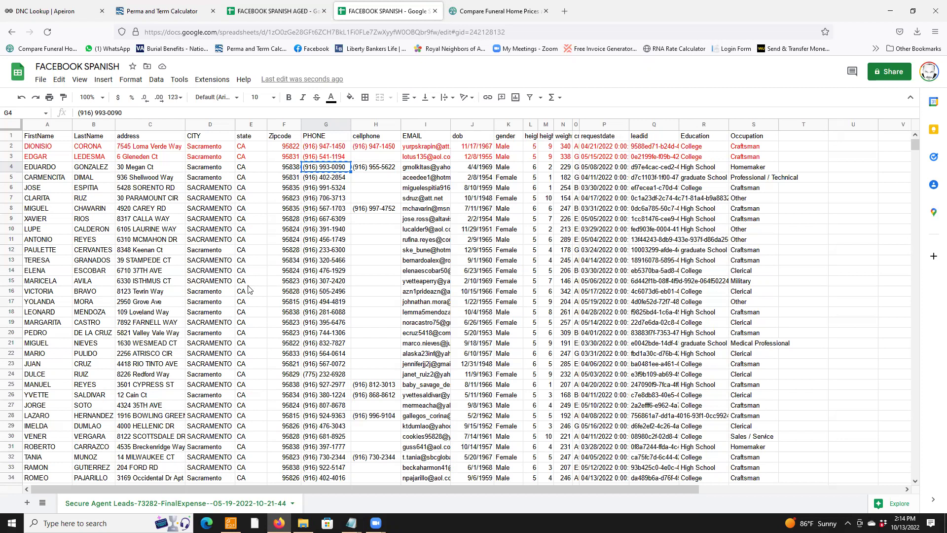
click(15, 167)
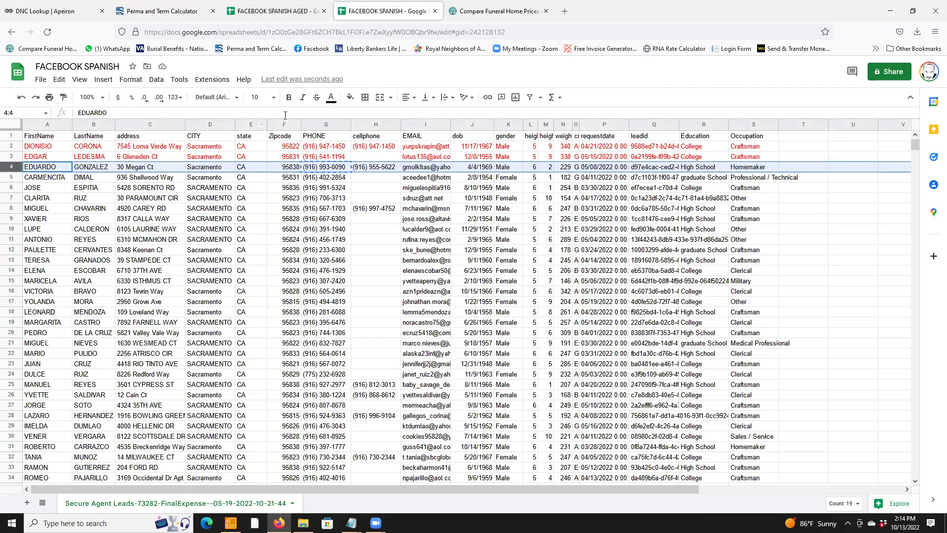
click(331, 98)
click(347, 143)
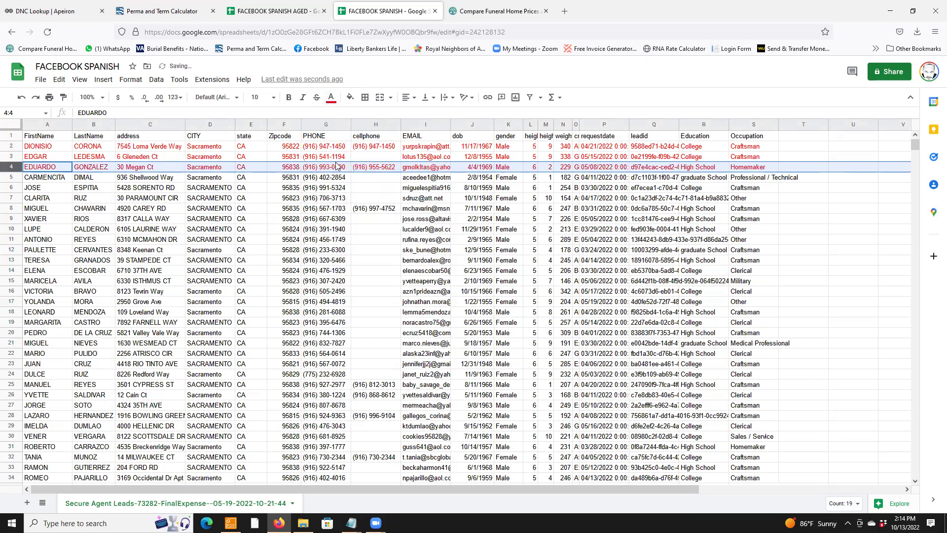
- Copy the row 5 lead's PHONE number and paste it over the previous number in the DNC Lookup telephone field
click(332, 180)
right_click(332, 181)
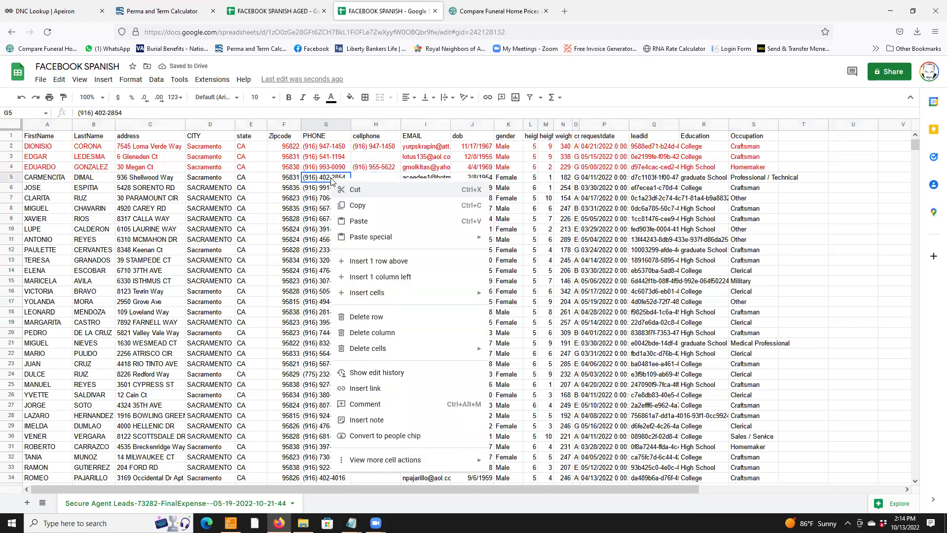
click(365, 206)
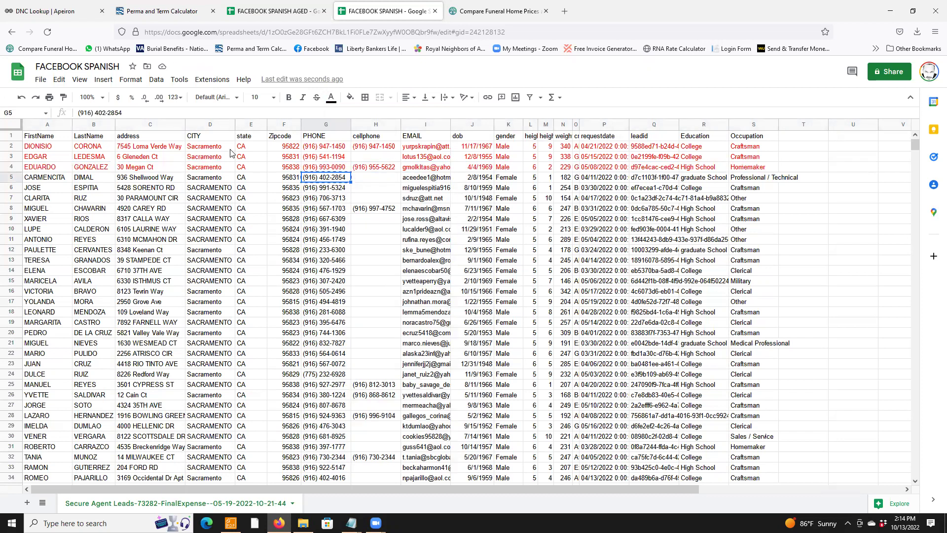
click(44, 11)
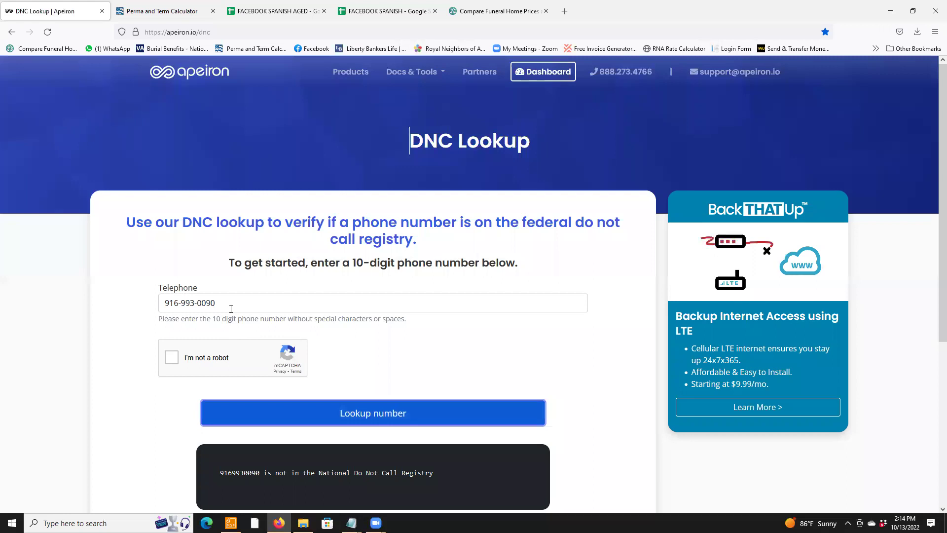
click(165, 303)
key(ctrl+a)
right_click(168, 303)
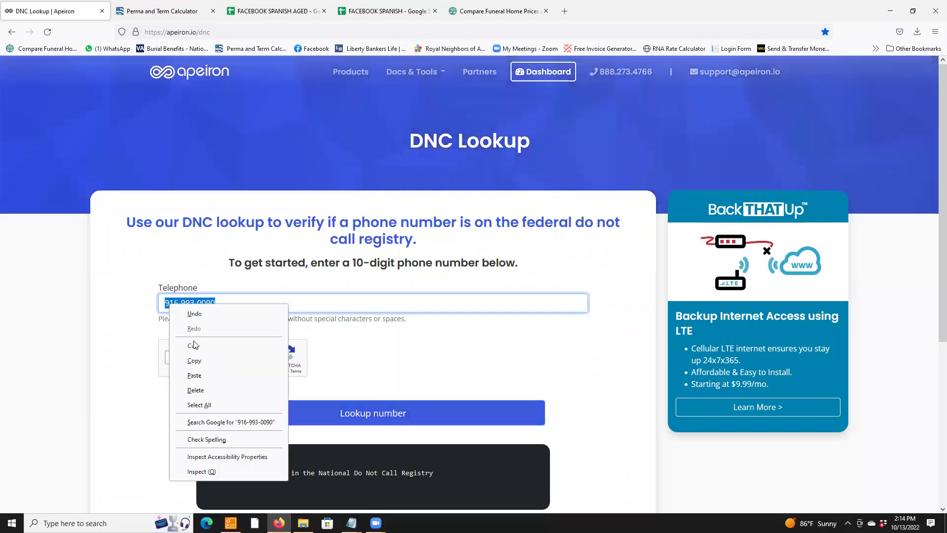
click(203, 375)
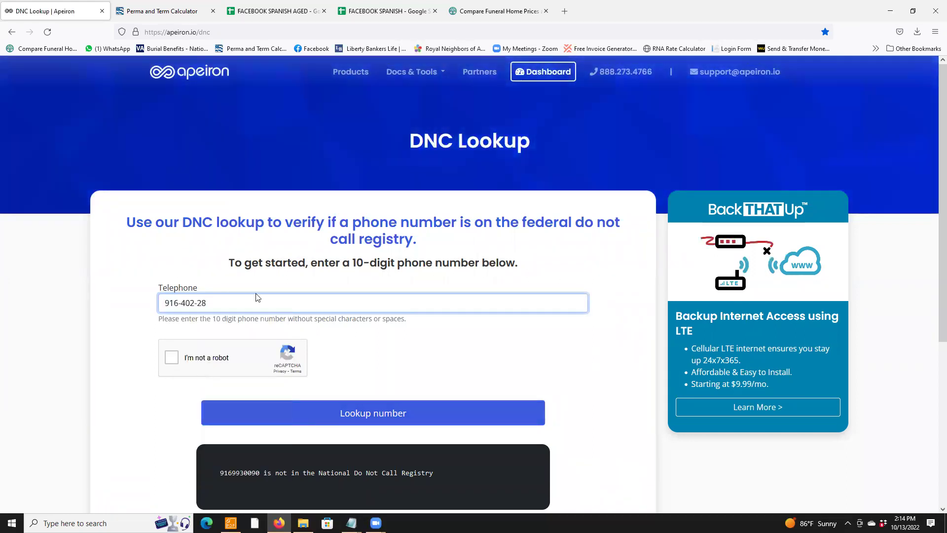
- Complete the missing final digits of the row 5 number on the DNC Lookup page from the spreadsheet and look it up after the robot check
click(391, 12)
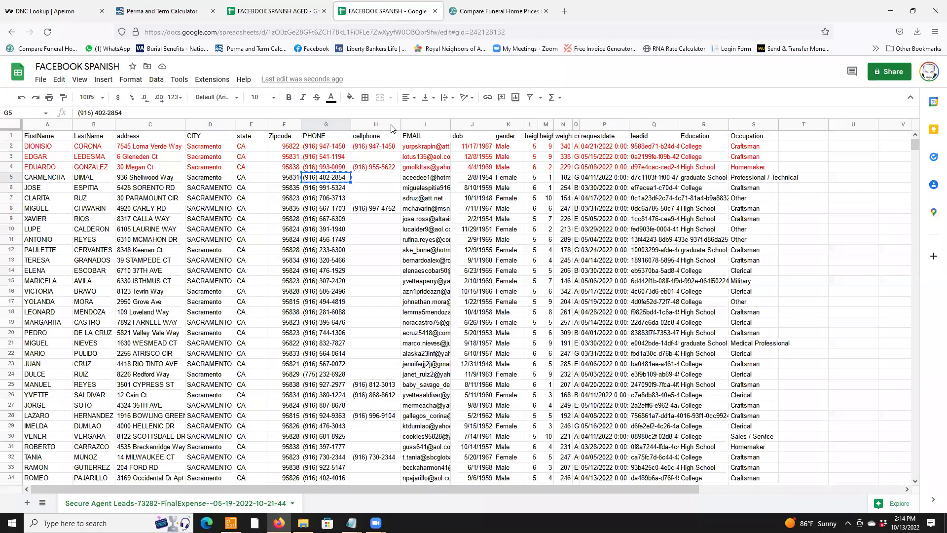
text(5)
click(31, 12)
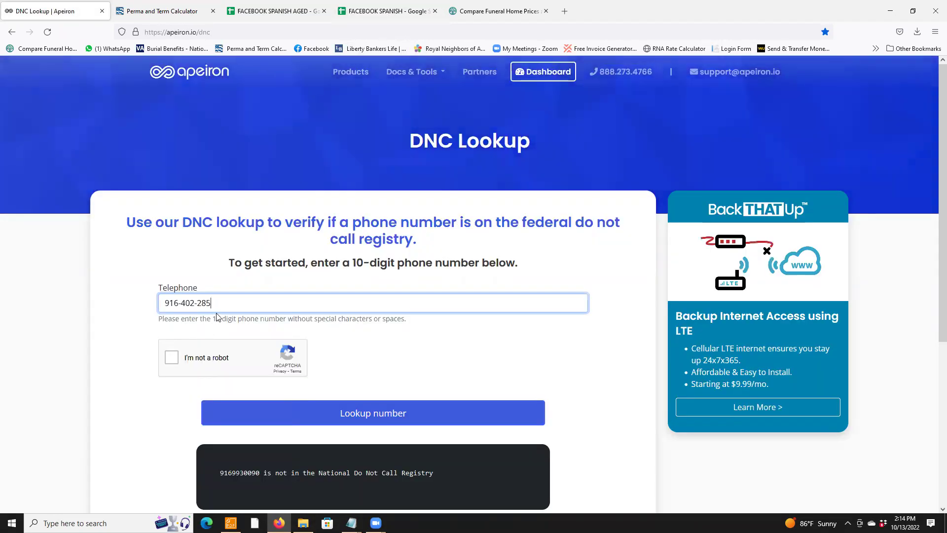
click(173, 356)
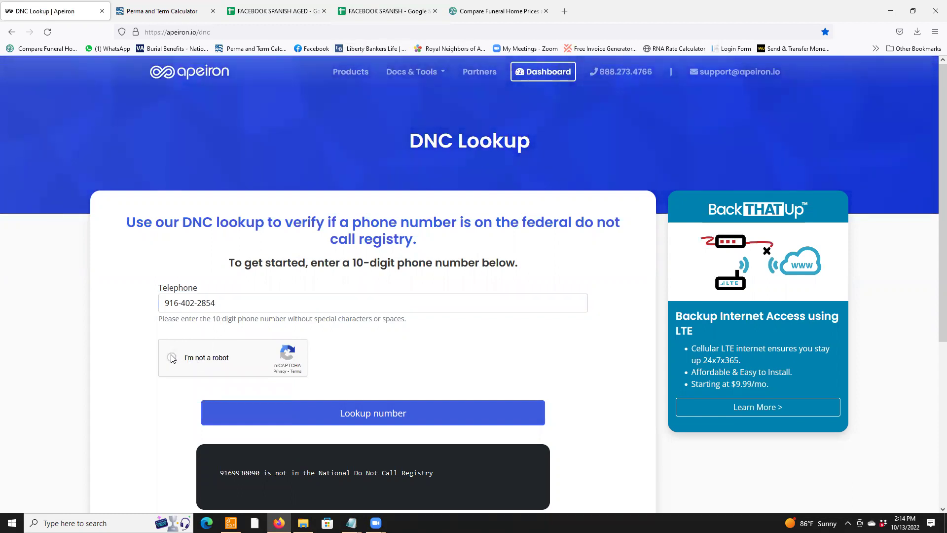
scroll(296, 338, down, 1)
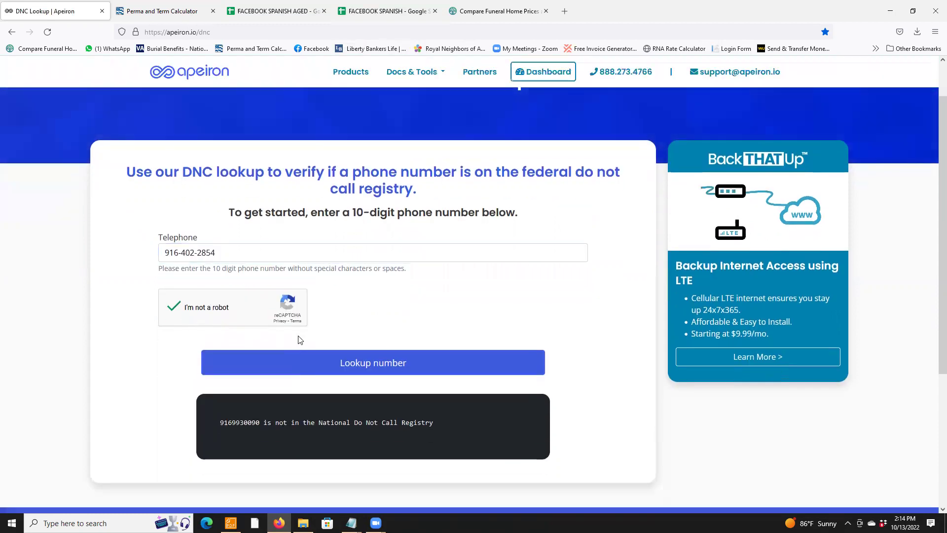
click(319, 371)
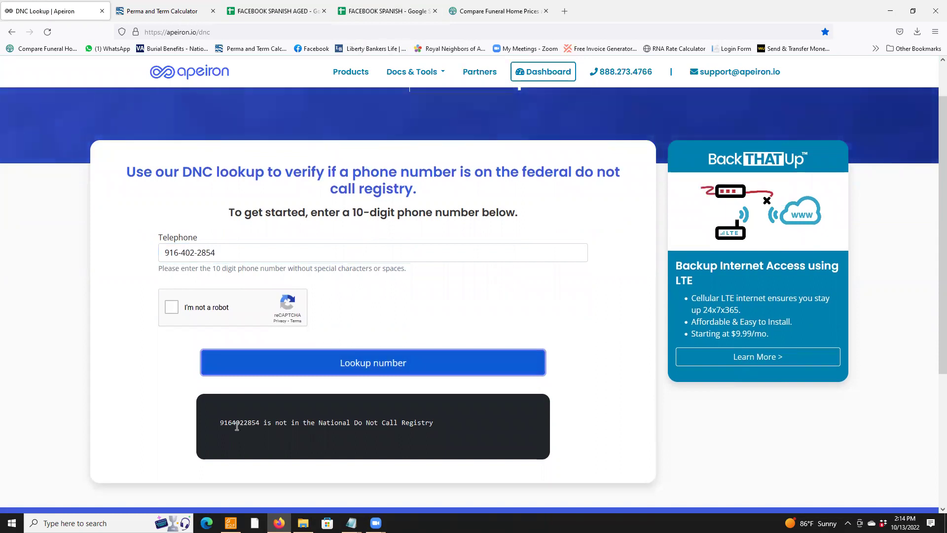
- Return to the FACEBOOK SPANISH sheet and paste the copied phone number back into the row 5 PHONE cell being edited
click(377, 15)
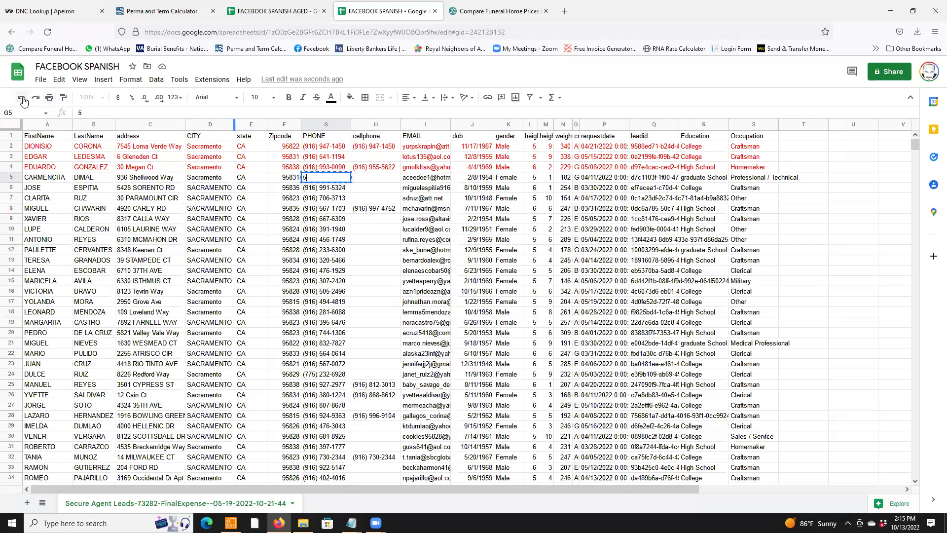
right_click(316, 180)
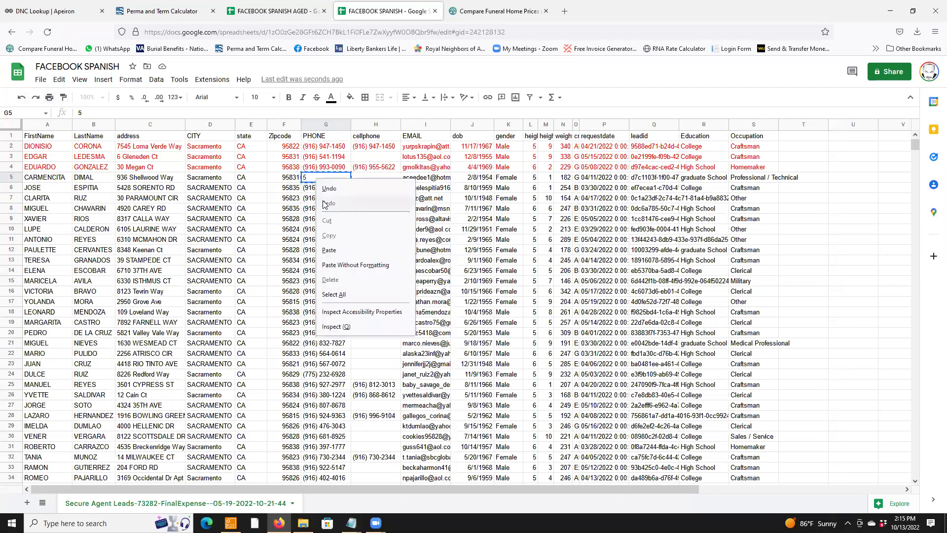
click(329, 251)
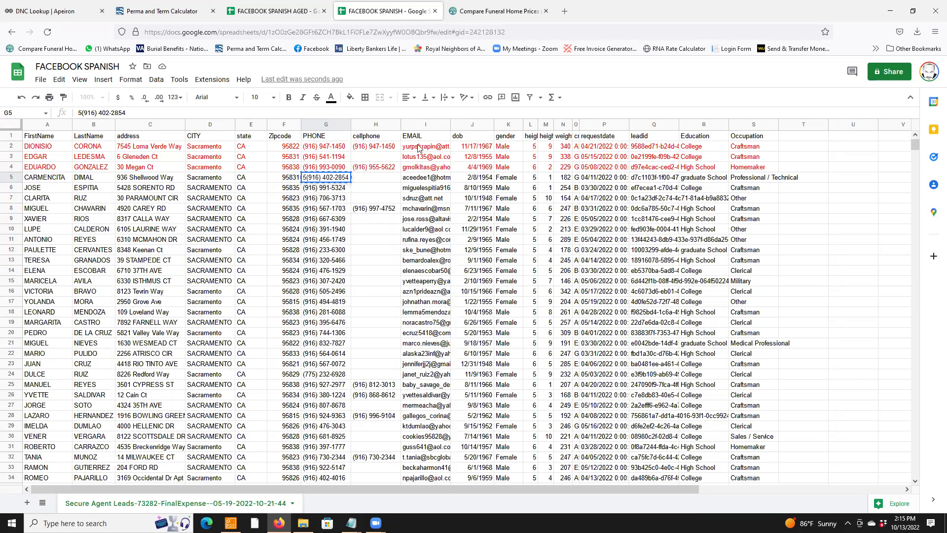
- Set the text color of the whole row 5 in the FACEBOOK SPANISH sheet to red
mouse_move(418, 148)
click(11, 177)
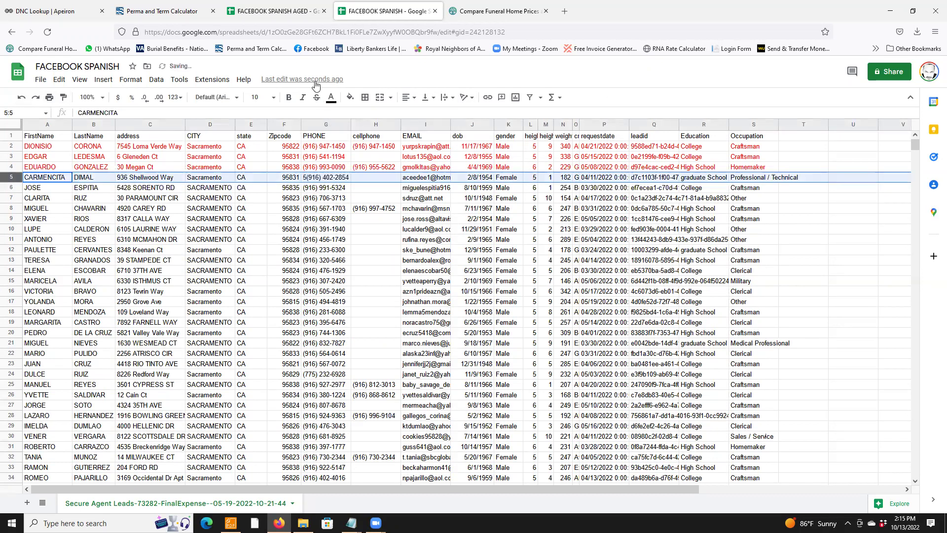
click(331, 102)
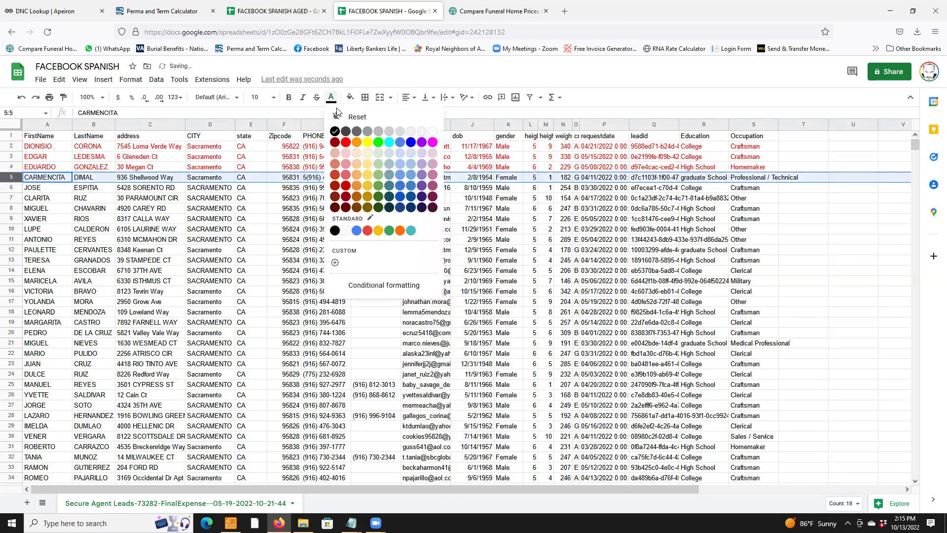
click(348, 147)
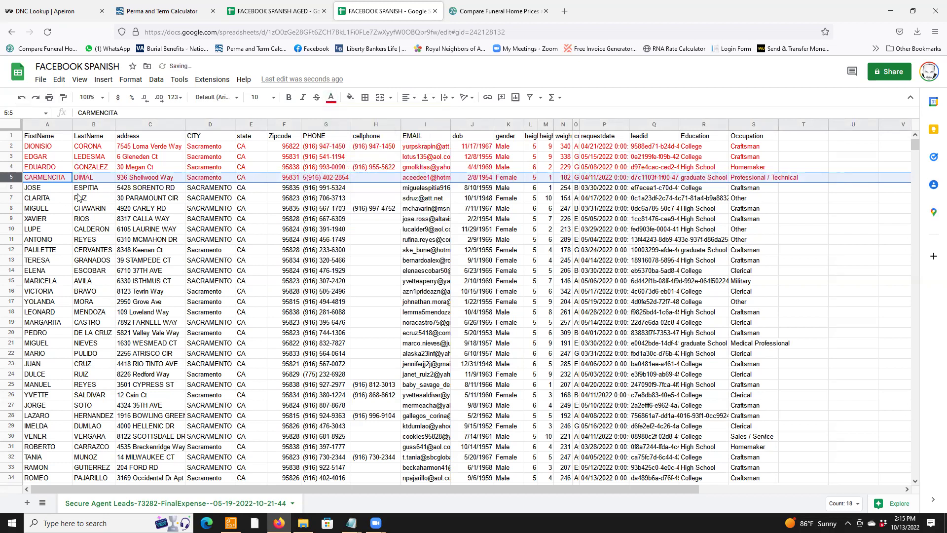
- Copy the row 6 lead's PHONE number and paste it over the previous number in the DNC Lookup telephone field
click(344, 188)
right_click(338, 190)
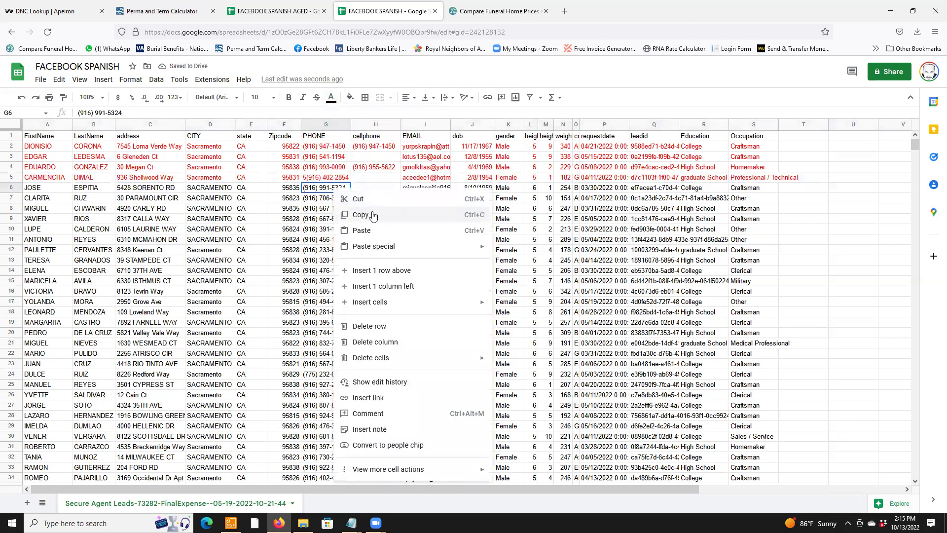
click(365, 215)
click(45, 10)
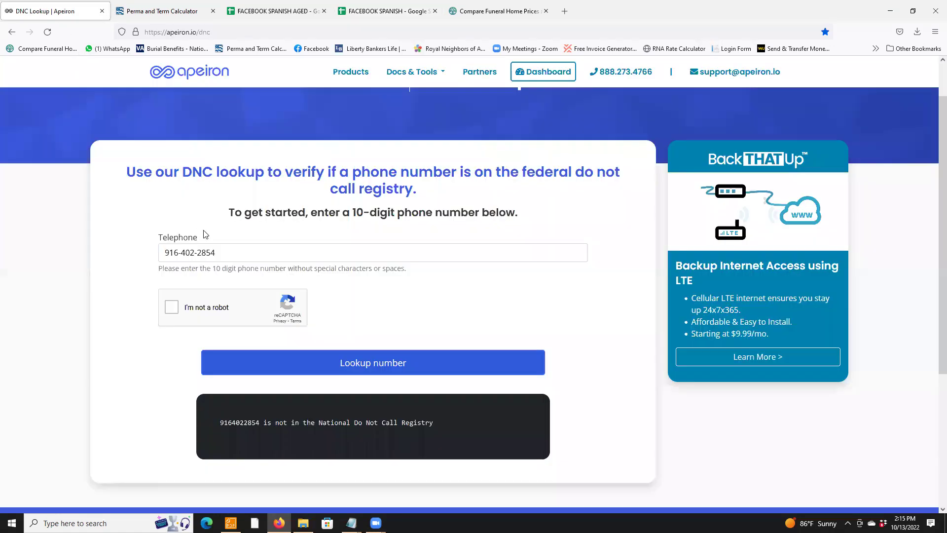
triple_click(223, 258)
right_click(176, 254)
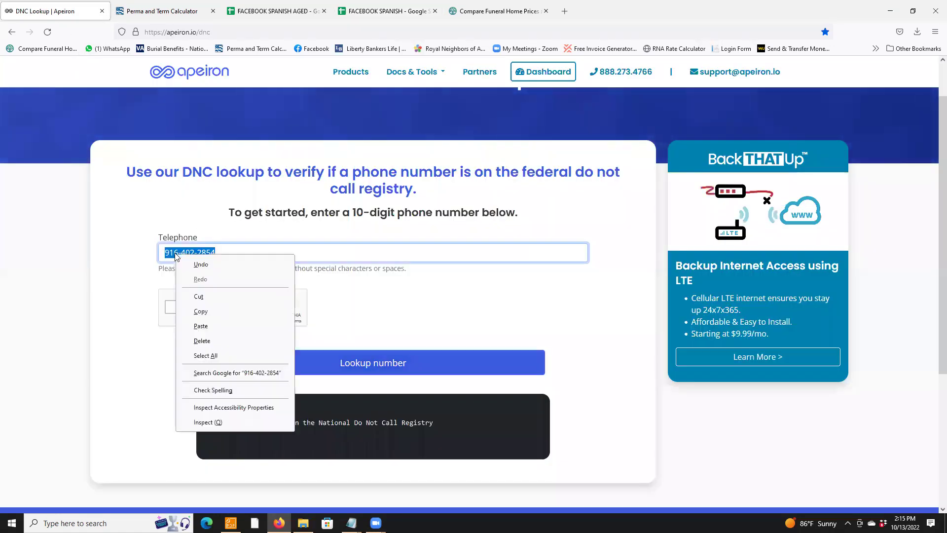
click(201, 326)
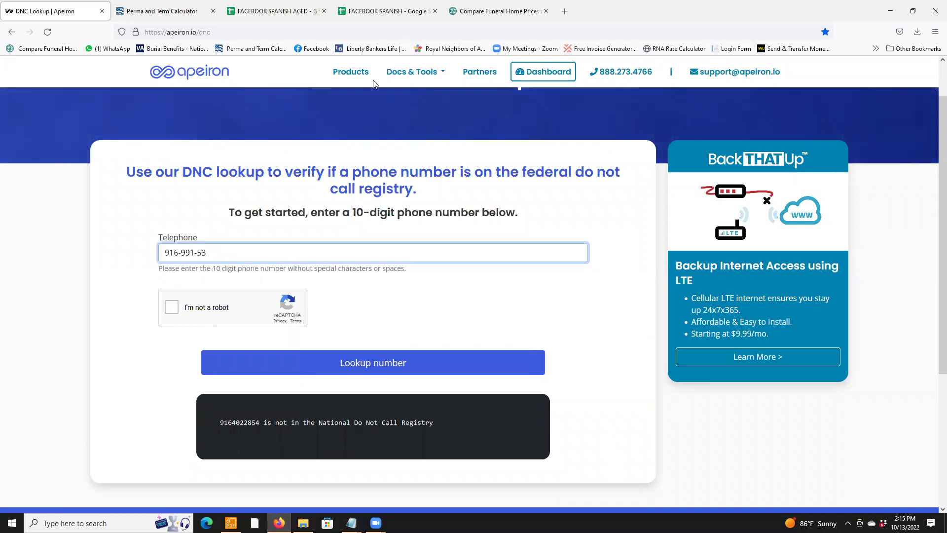
- Complete the row 6 number's missing final digits on the DNC Lookup page from the spreadsheet and look it up after the robot check
click(385, 13)
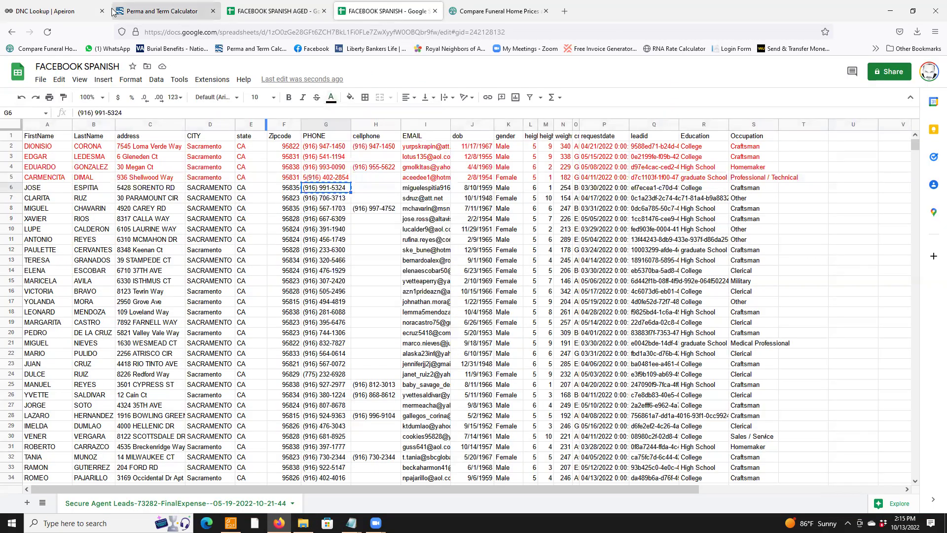
click(43, 12)
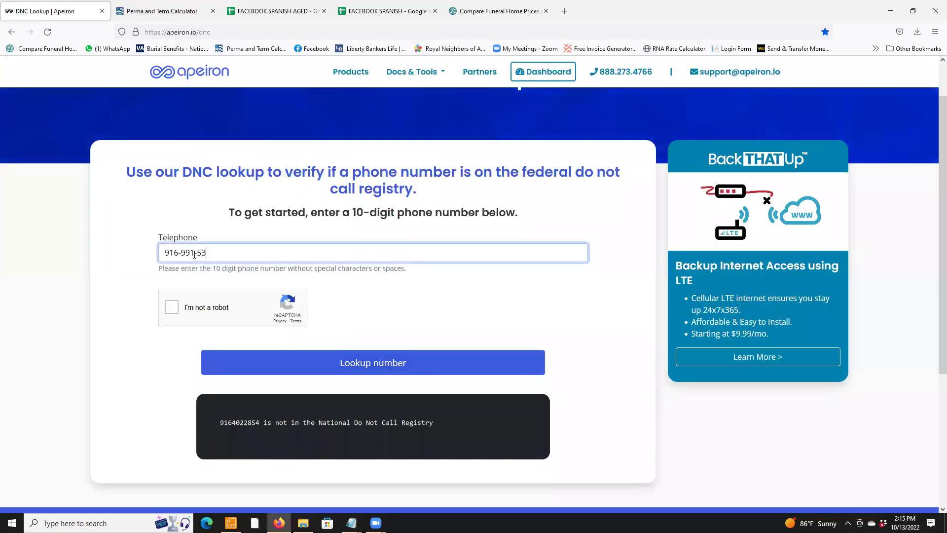
text(24)
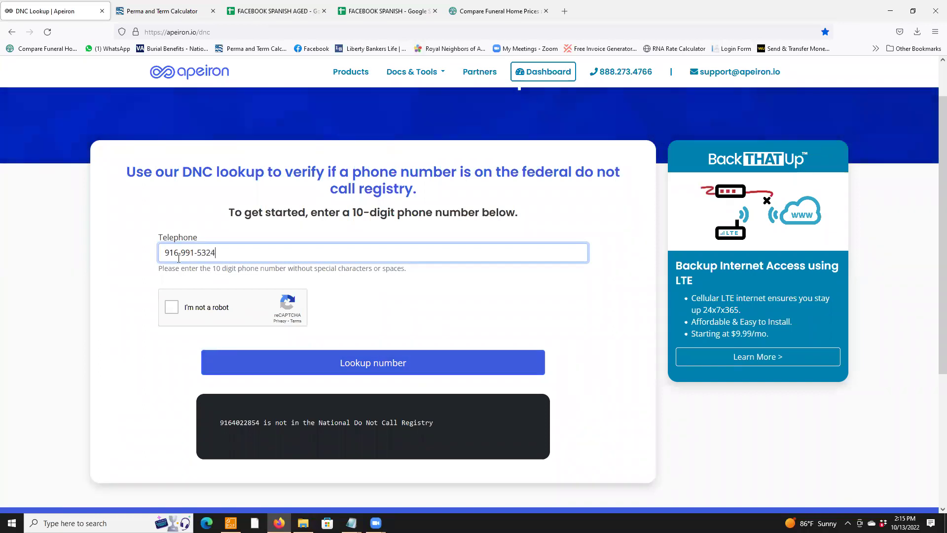
click(390, 12)
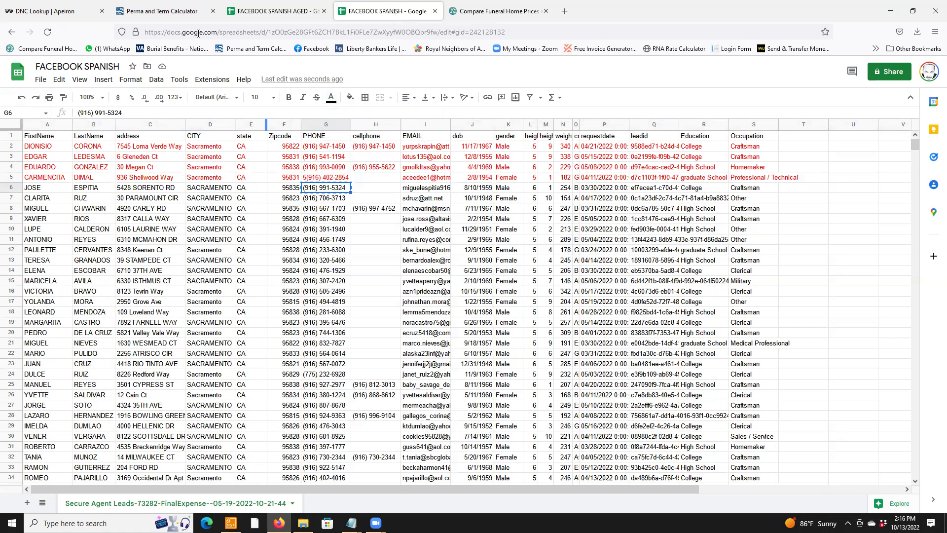
click(47, 12)
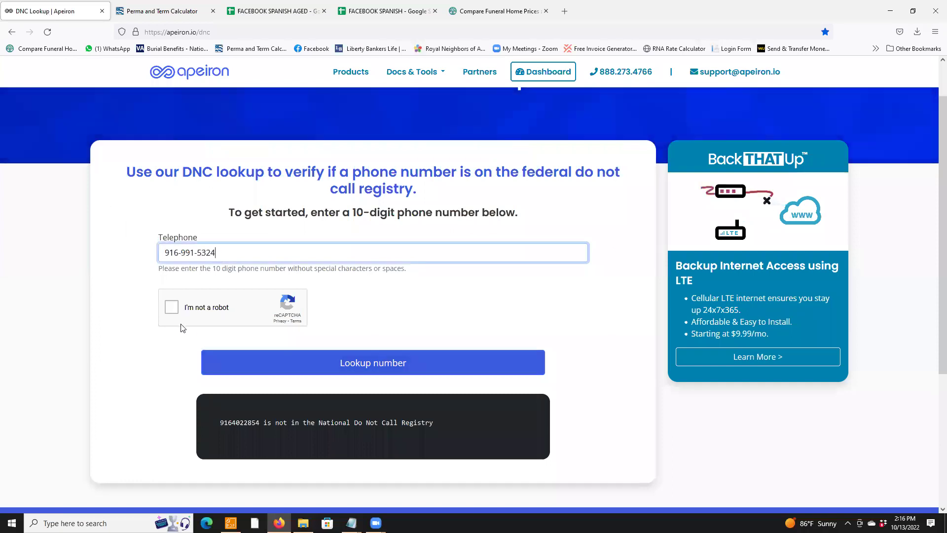
click(172, 307)
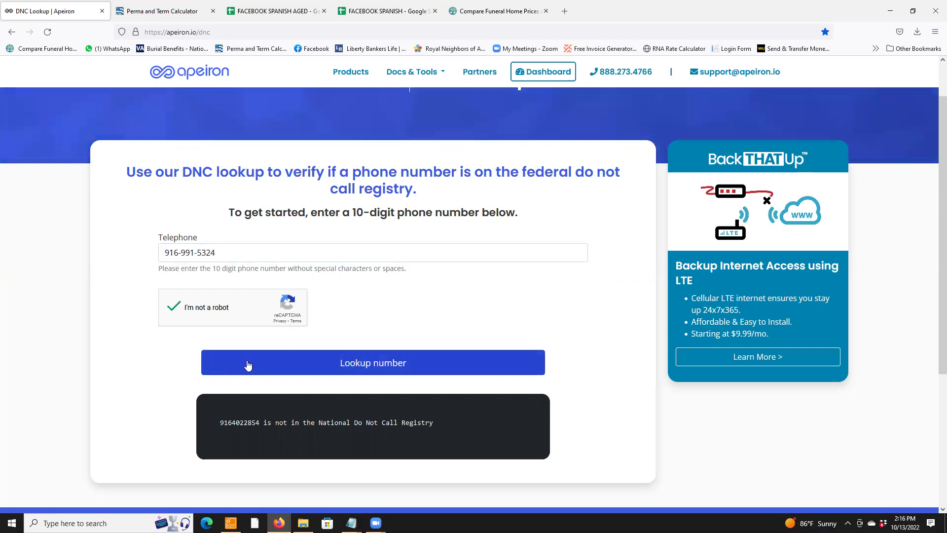
click(247, 366)
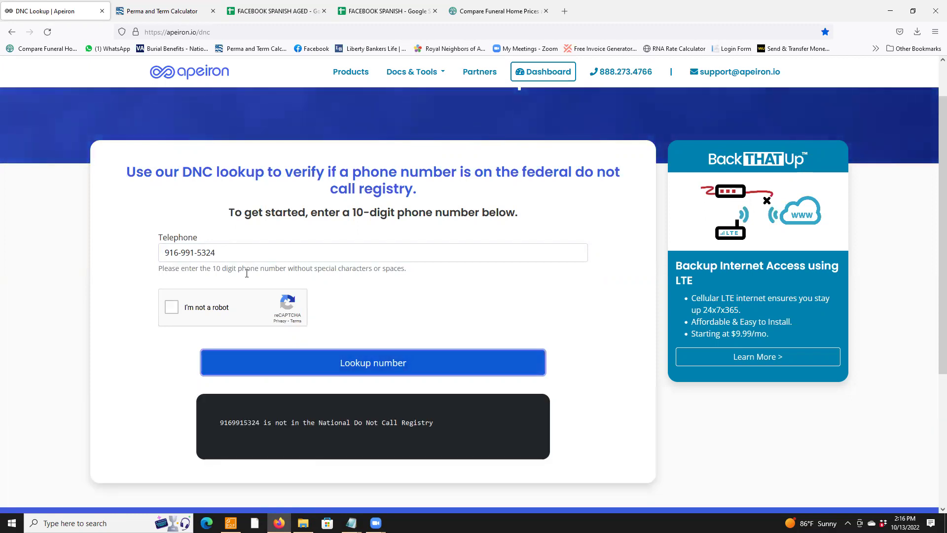
- Go back to the FACEBOOK SPANISH sheet and set the text color of the whole row 6 to red
key(ctrl+4)
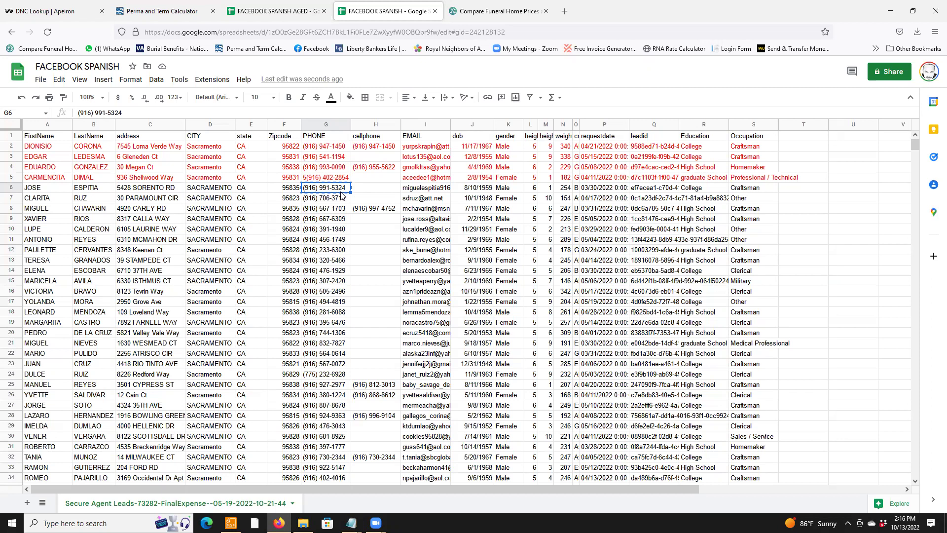
click(11, 187)
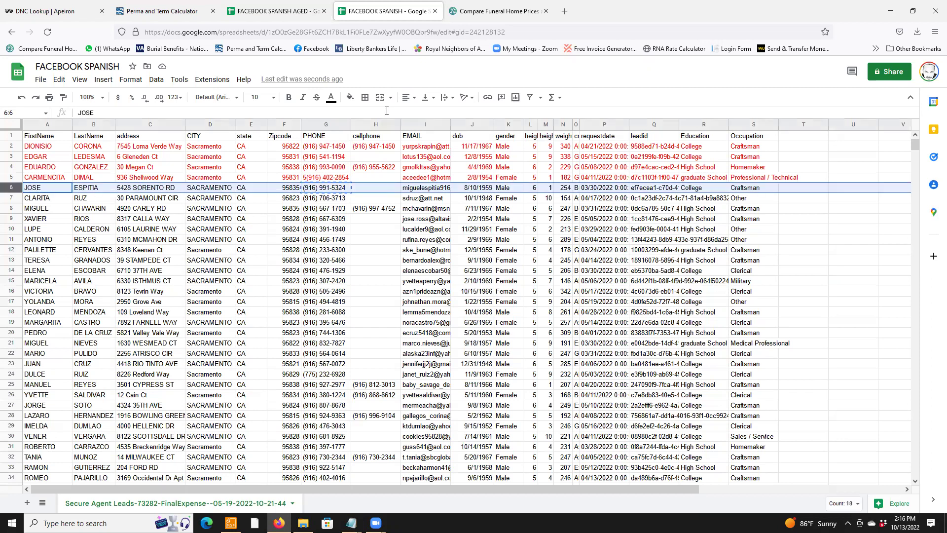
click(331, 98)
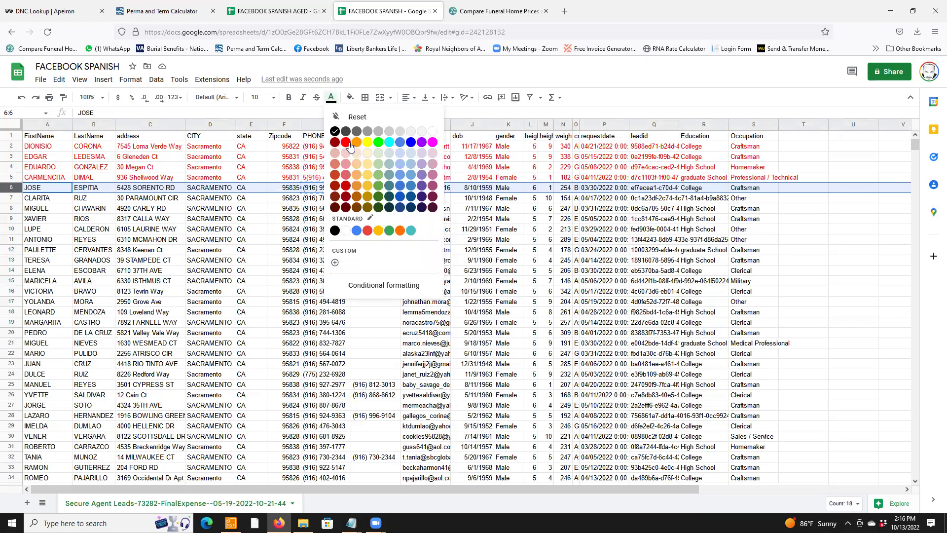
click(347, 143)
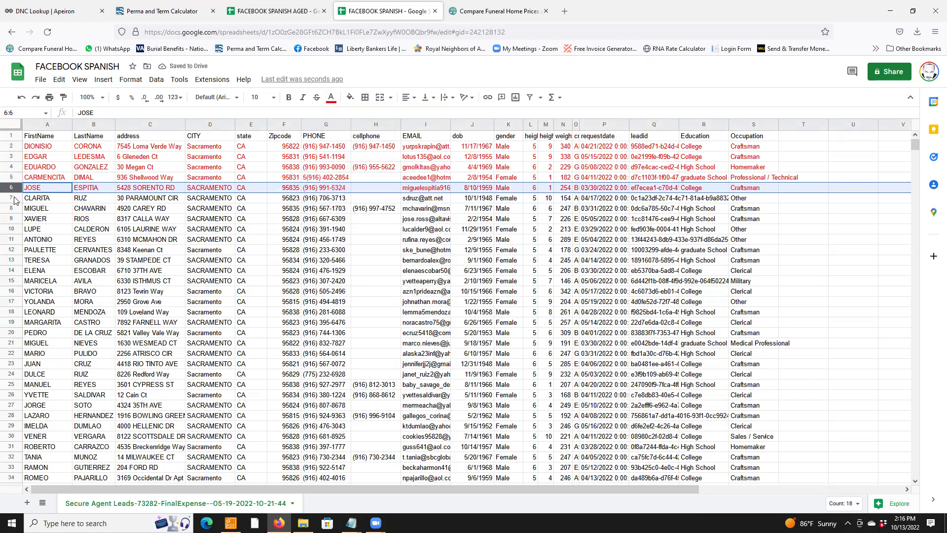
- Copy the row 7 lead's PHONE number and paste it over the previous number in the DNC Lookup telephone field
click(337, 200)
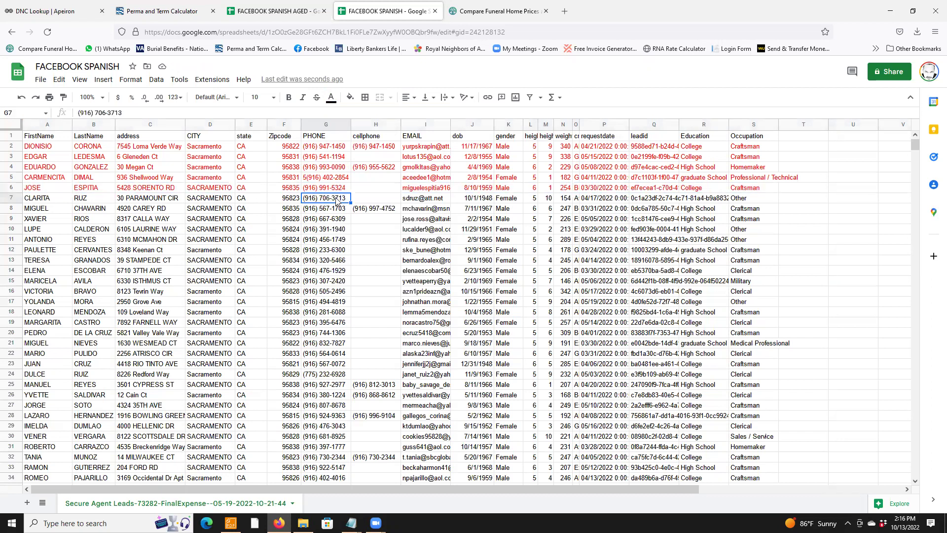
right_click(337, 200)
click(368, 223)
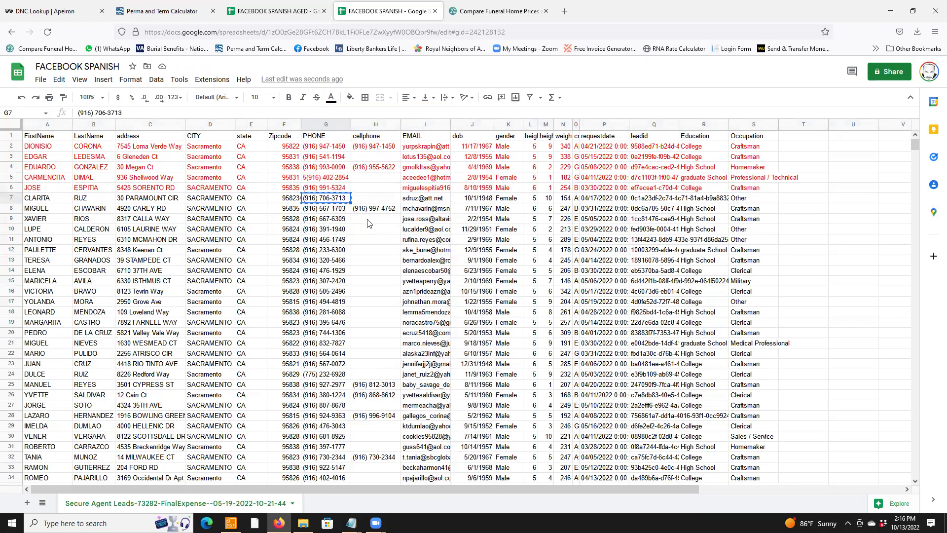
click(14, 13)
drag(230, 256, 150, 258)
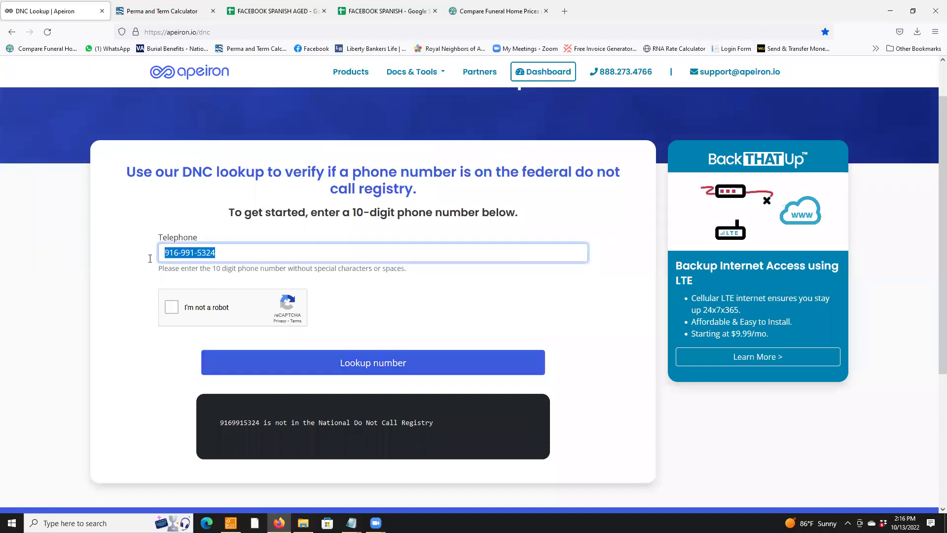
right_click(168, 253)
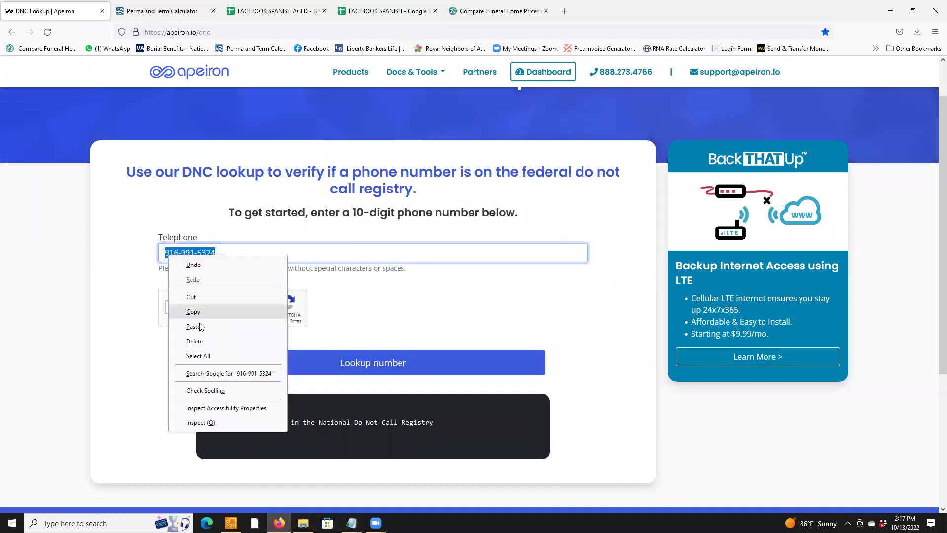
click(195, 327)
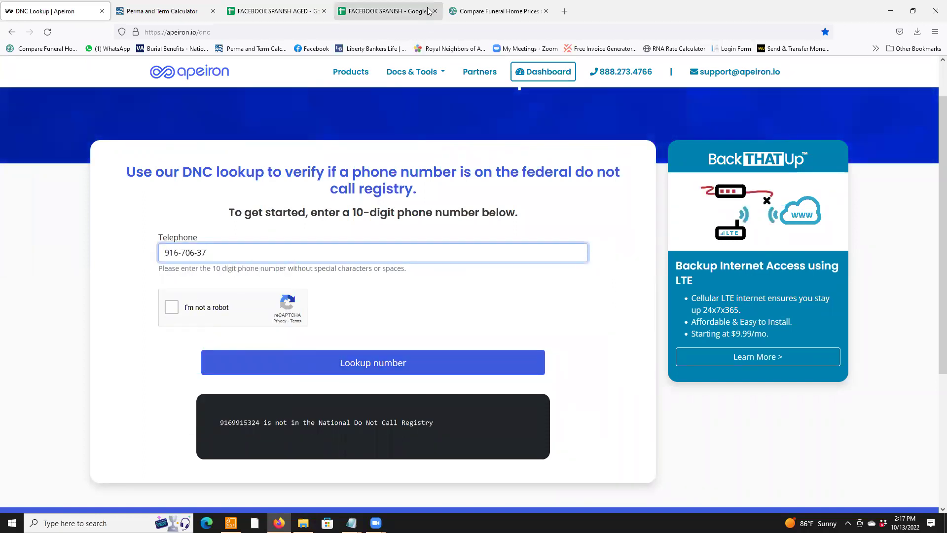
- Complete the row 7 number's missing final digits on the DNC Lookup page from the spreadsheet, pass the robot check and look it up
click(395, 11)
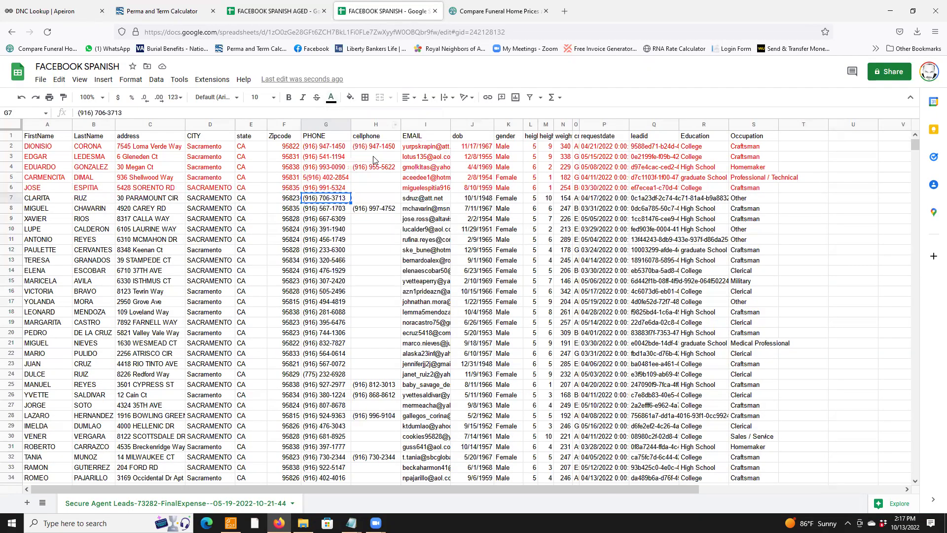
click(20, 9)
text(13)
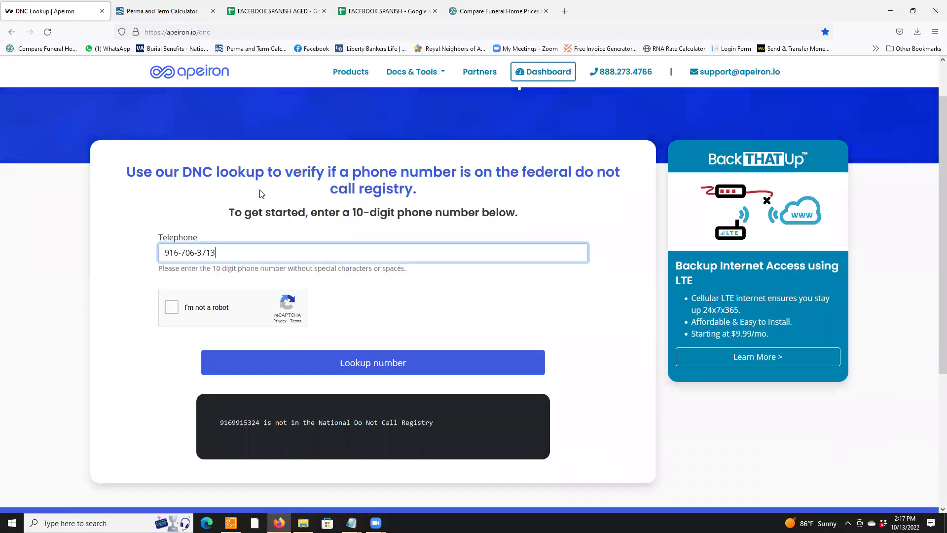
click(172, 308)
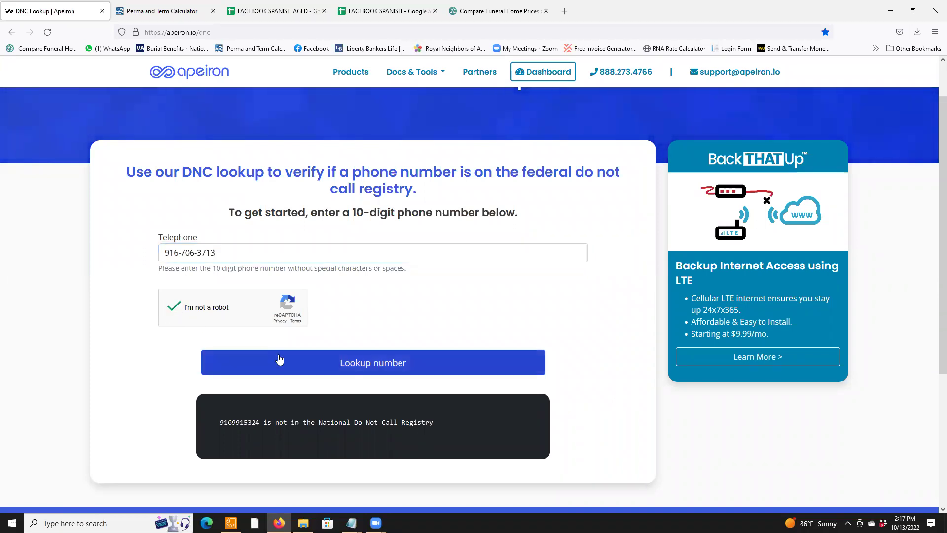
click(280, 360)
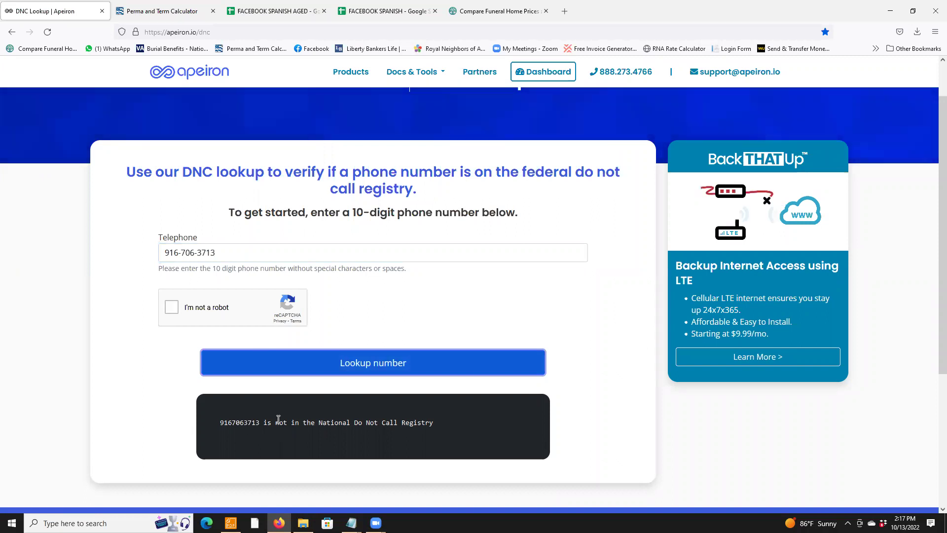
- Return to the FACEBOOK SPANISH sheet and set the text color of the whole row 7 to red
click(384, 11)
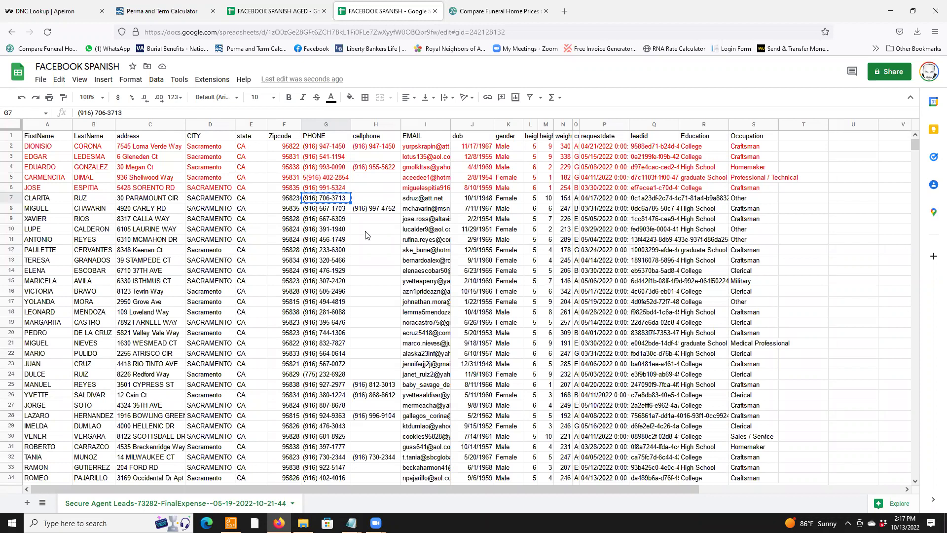
click(12, 198)
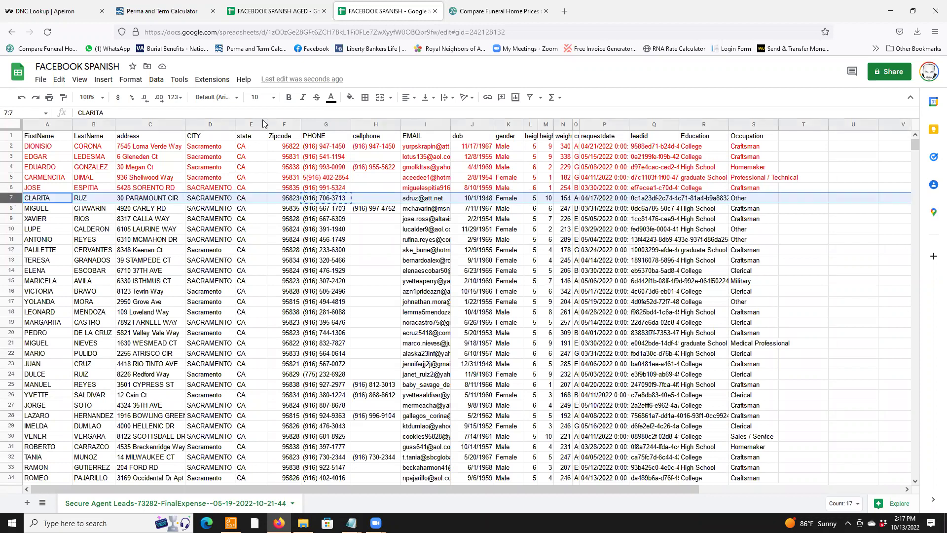
click(331, 97)
click(346, 143)
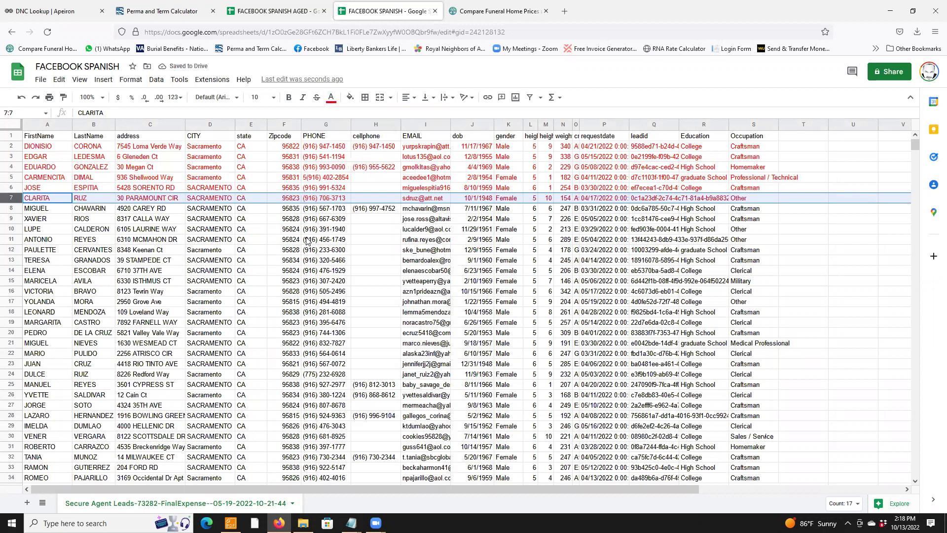
- Copy the row 8 lead's PHONE number and replace the previous number in the DNC Lookup telephone field with it
click(312, 210)
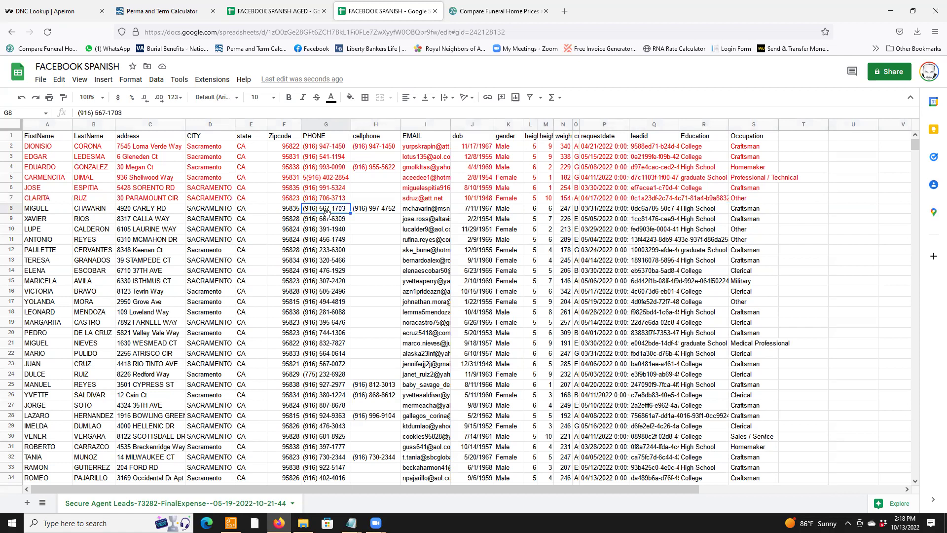
right_click(326, 212)
click(39, 13)
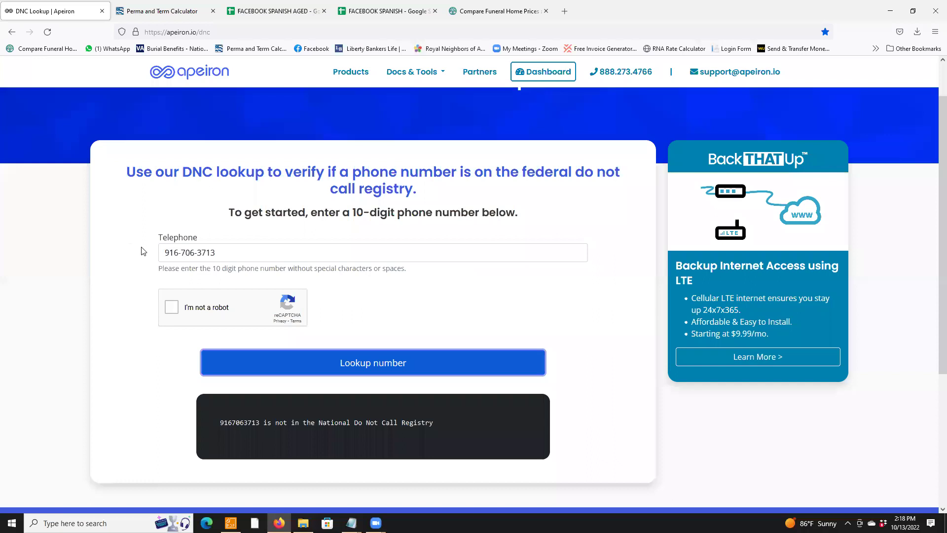
triple_click(180, 252)
right_click(179, 252)
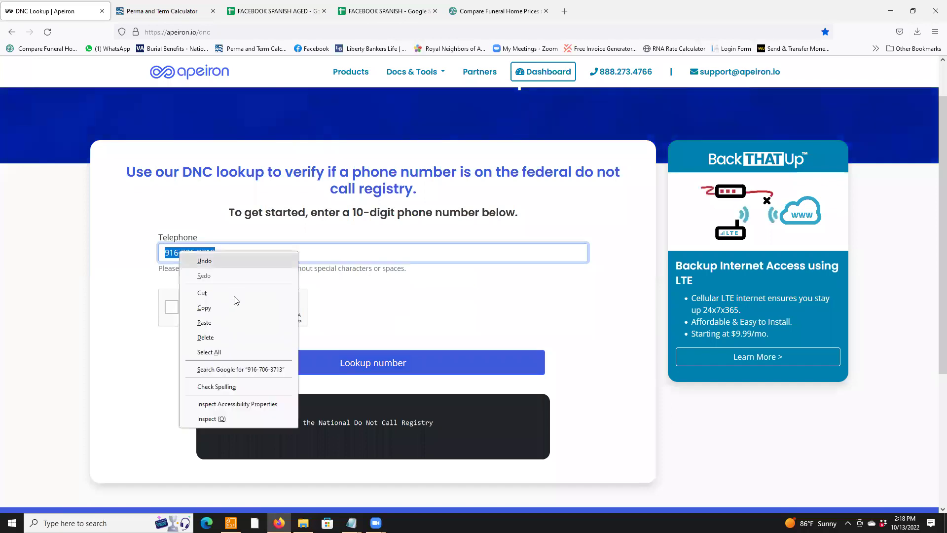
click(204, 323)
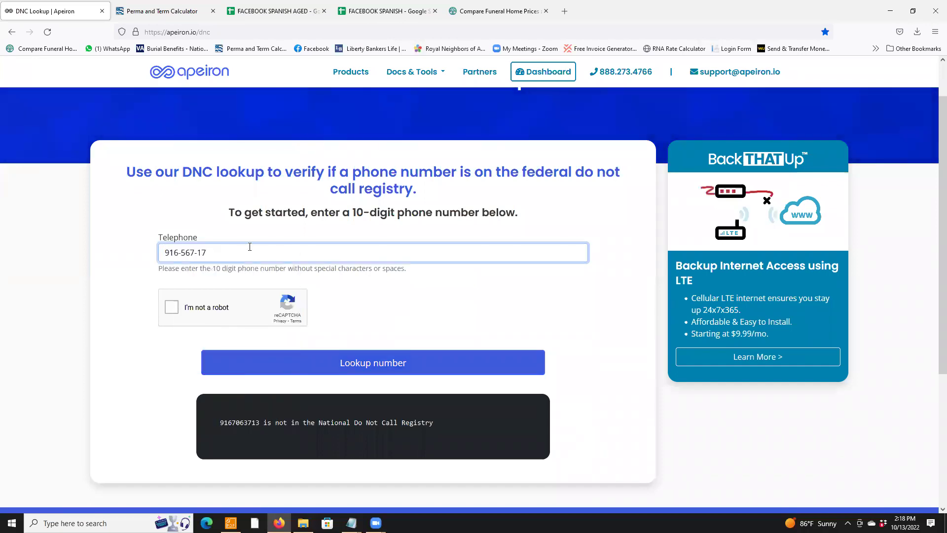
- Check the row 8 number's missing final digits in the spreadsheet, complete them on the DNC Lookup page and look it up after the robot check
click(384, 12)
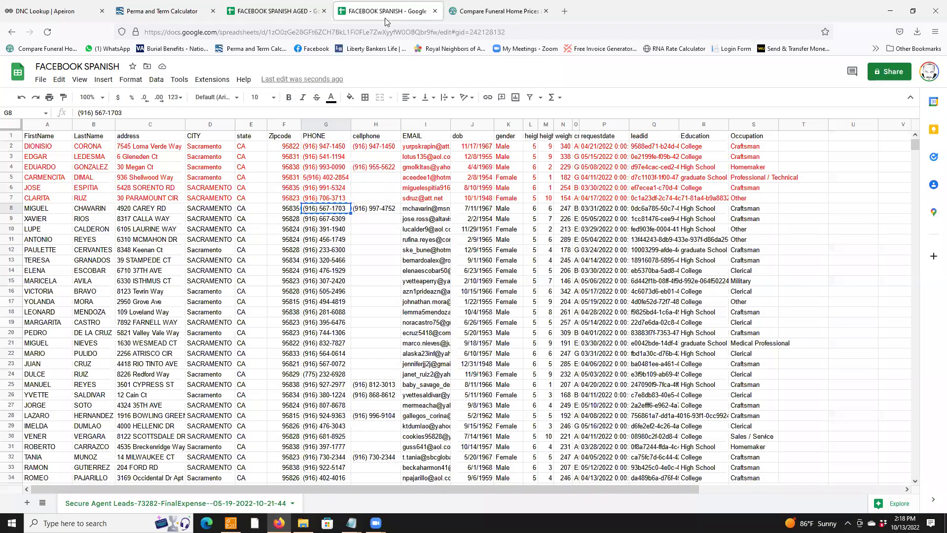
click(68, 15)
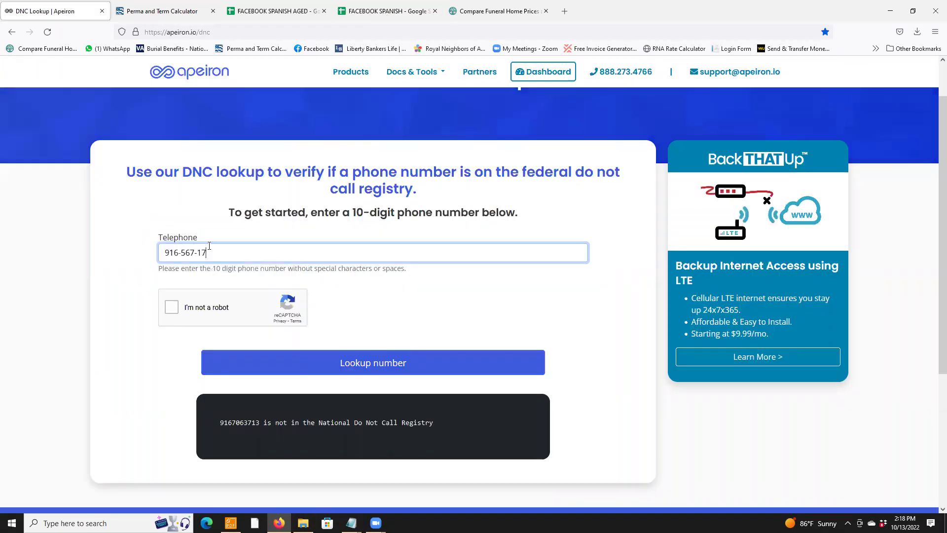
text(03)
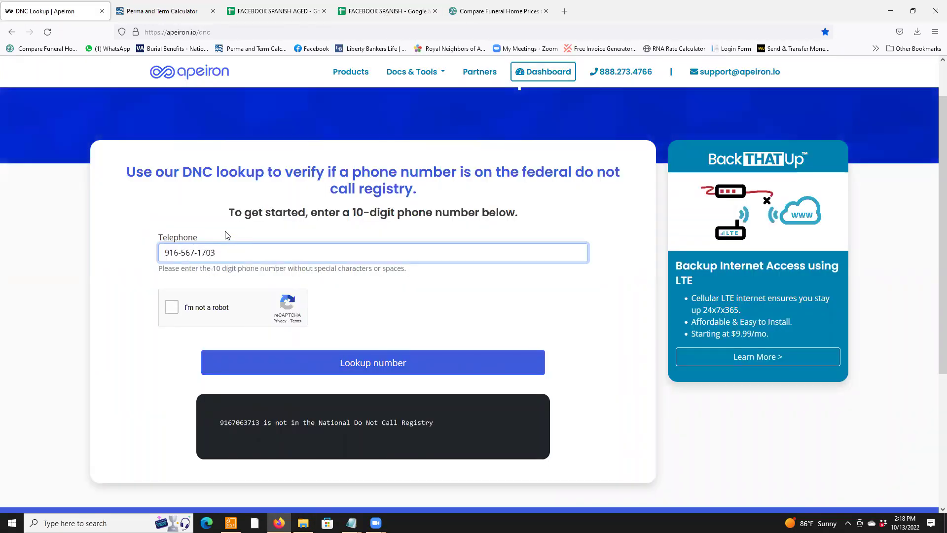
click(171, 313)
click(343, 363)
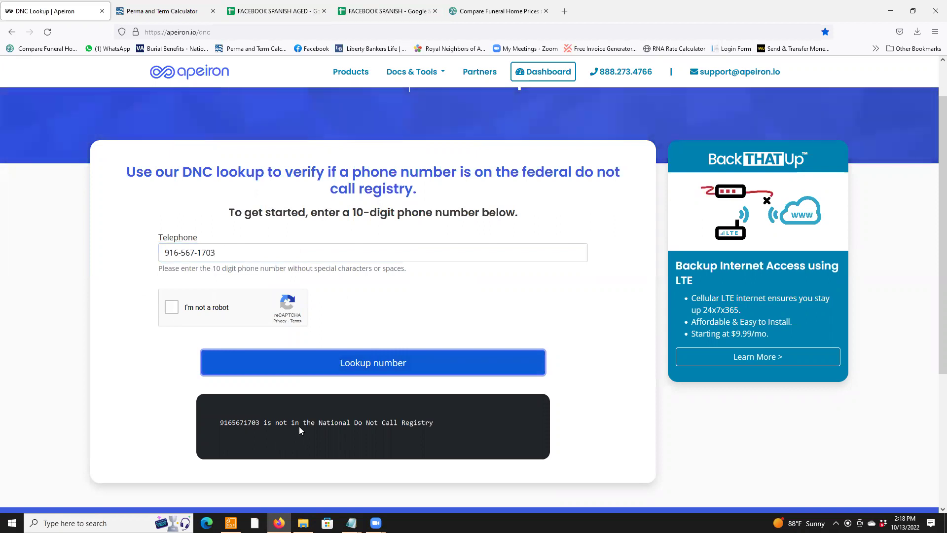
- Go back to the FACEBOOK SPANISH sheet and set the text color of the whole row 8 to red
click(365, 12)
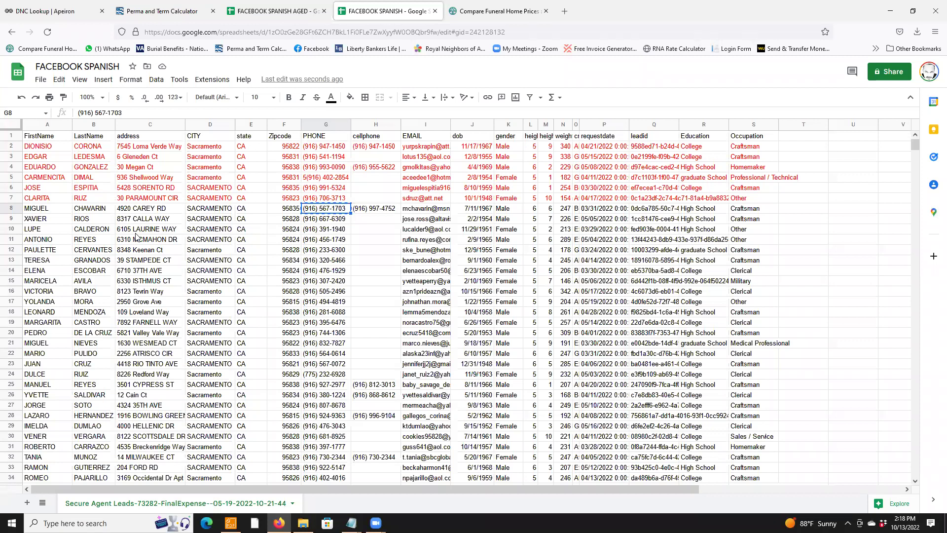
click(12, 208)
click(331, 98)
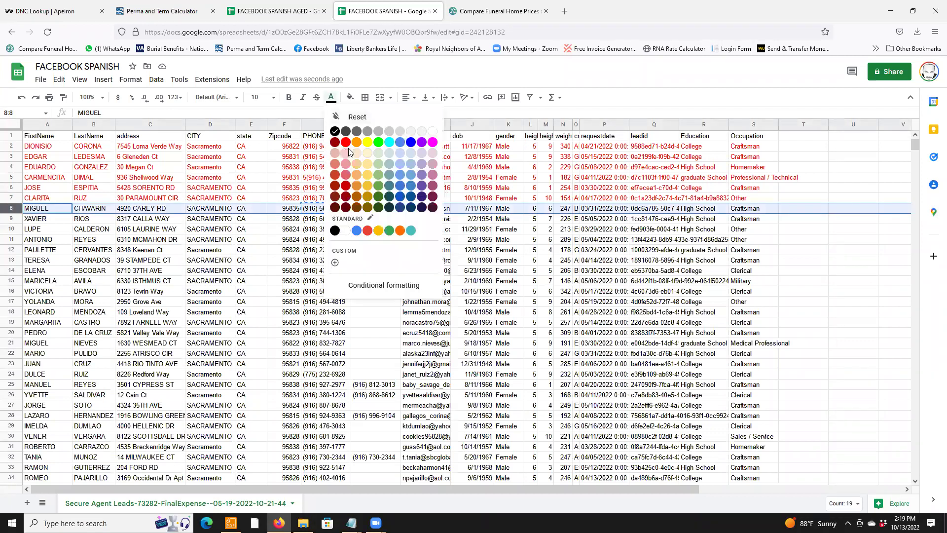
click(347, 143)
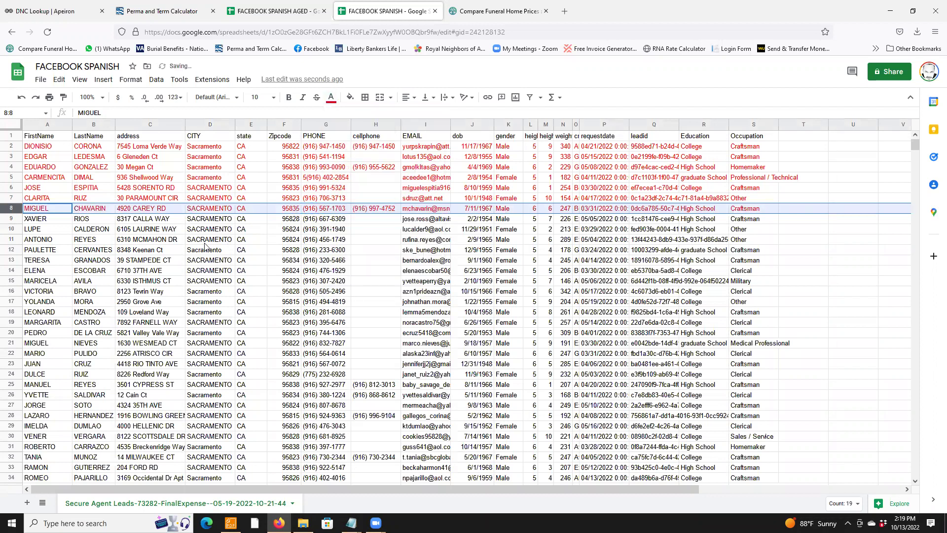
- Copy the row 9 lead's PHONE number and paste it over the previous number in the DNC Lookup telephone field
click(326, 221)
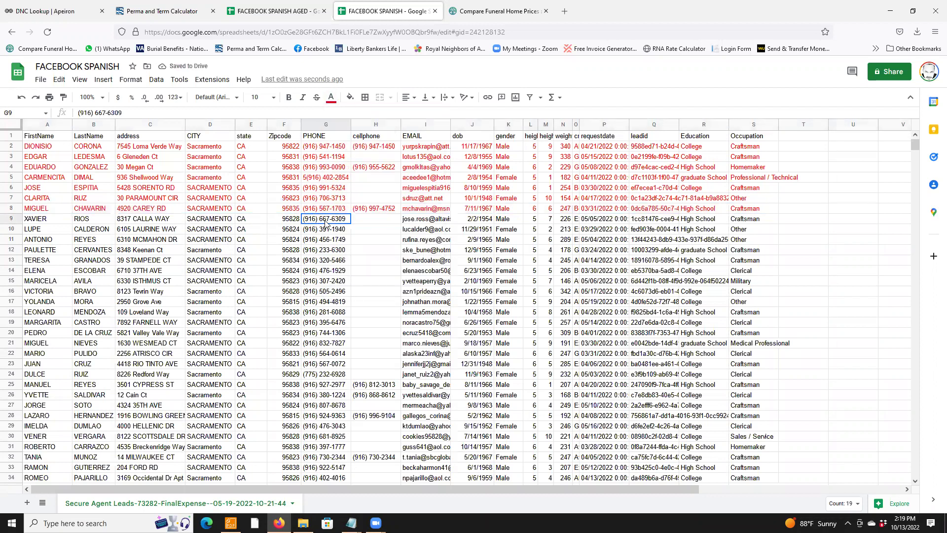
right_click(325, 221)
click(348, 247)
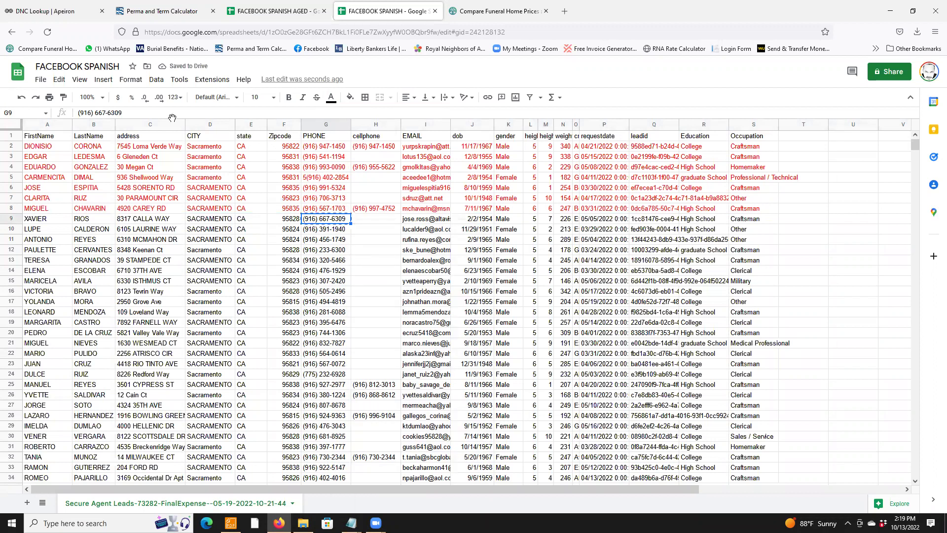
triple_click(87, 114)
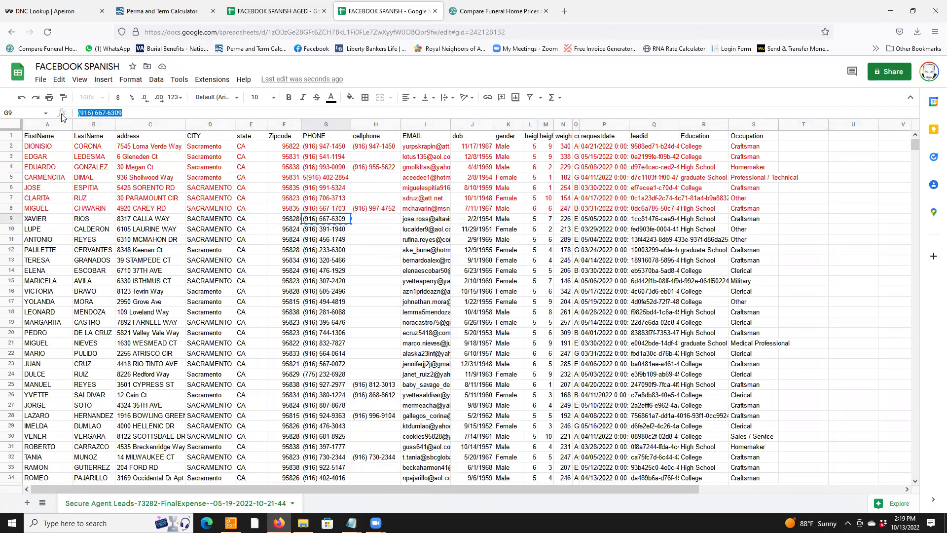
right_click(93, 115)
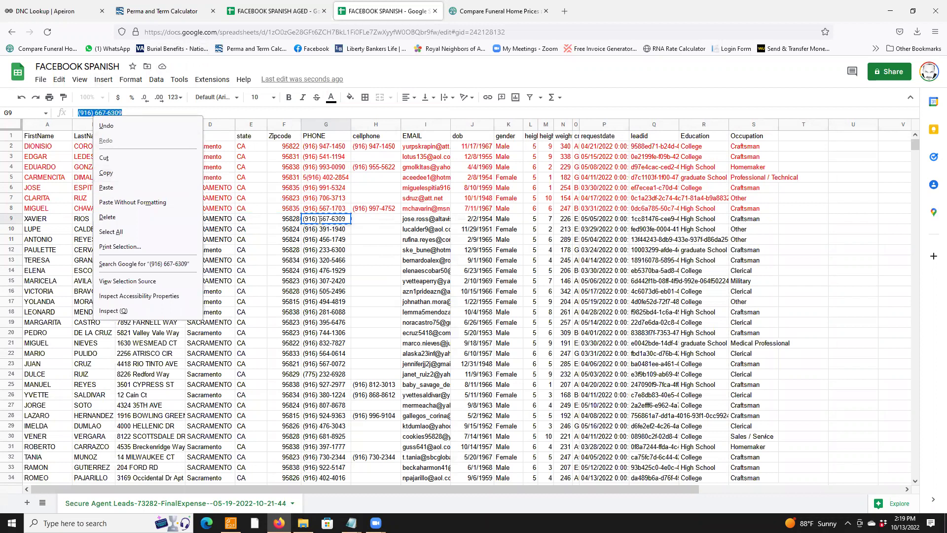
right_click(320, 221)
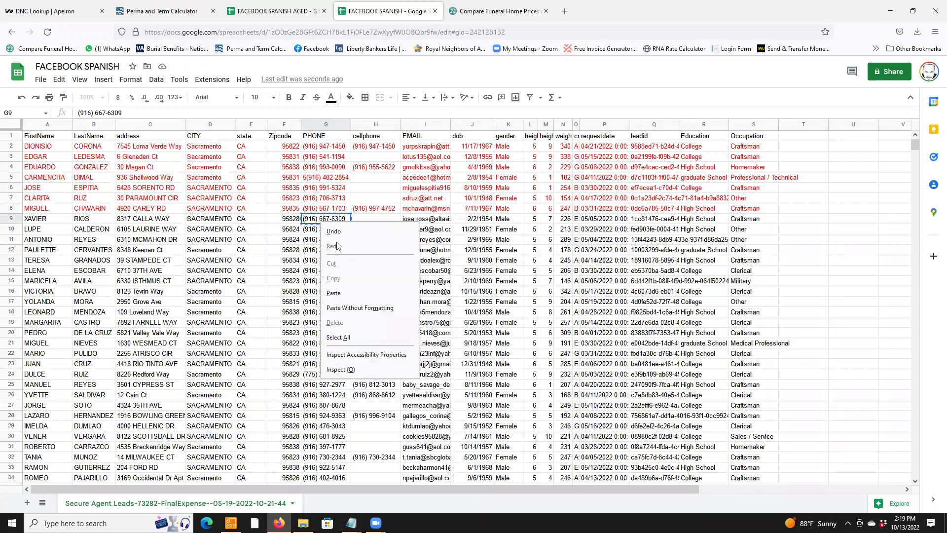
click(56, 15)
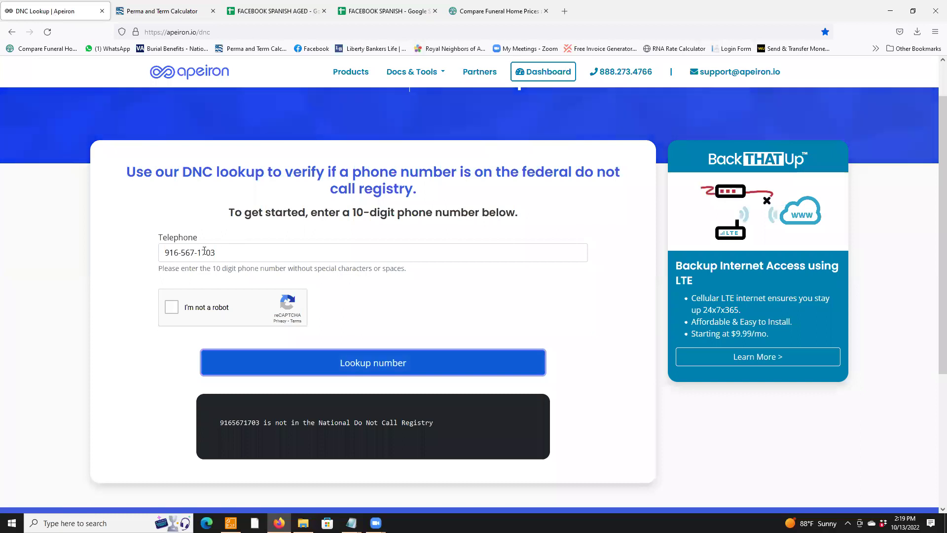
triple_click(204, 251)
right_click(174, 252)
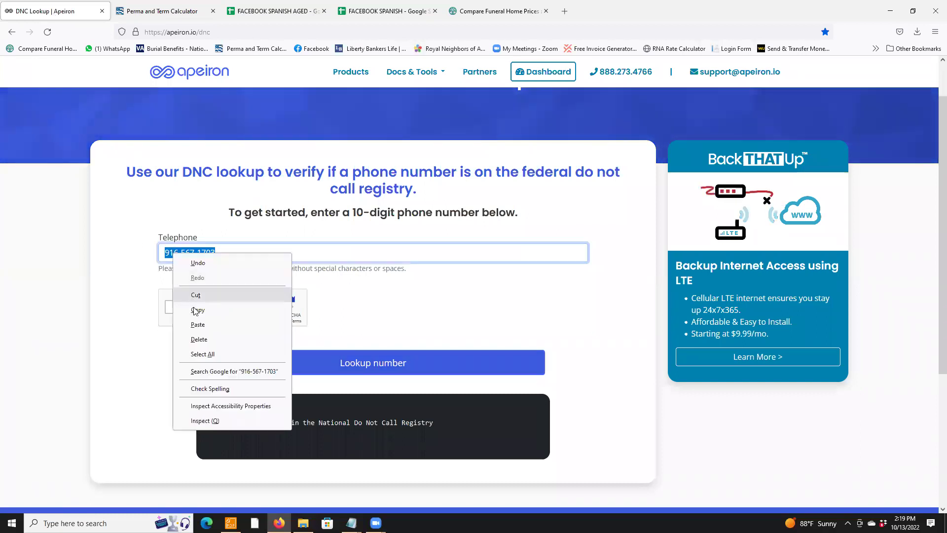
click(198, 324)
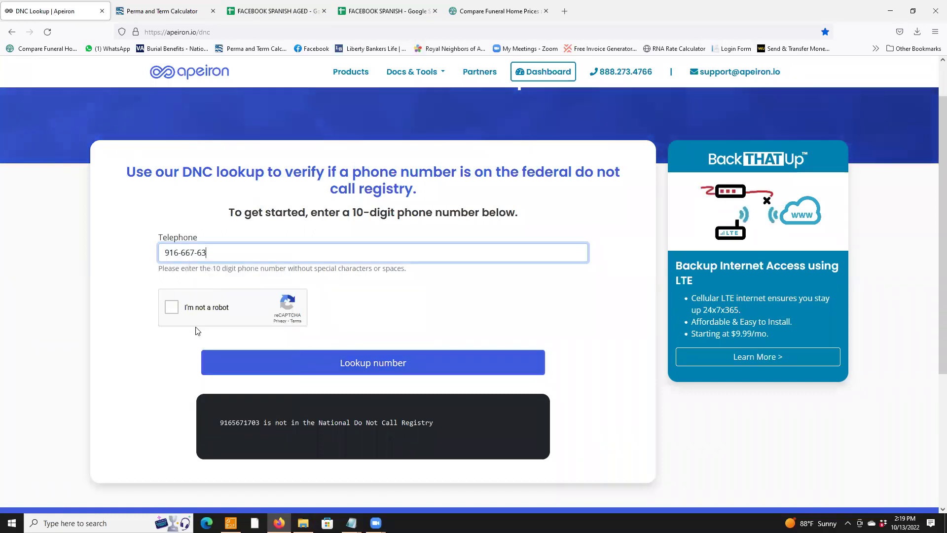
- Check the row 9 number's missing last two digits in the FACEBOOK SPANISH sheet, complete them in DNC Lookup and run the lookup after the robot check
click(388, 14)
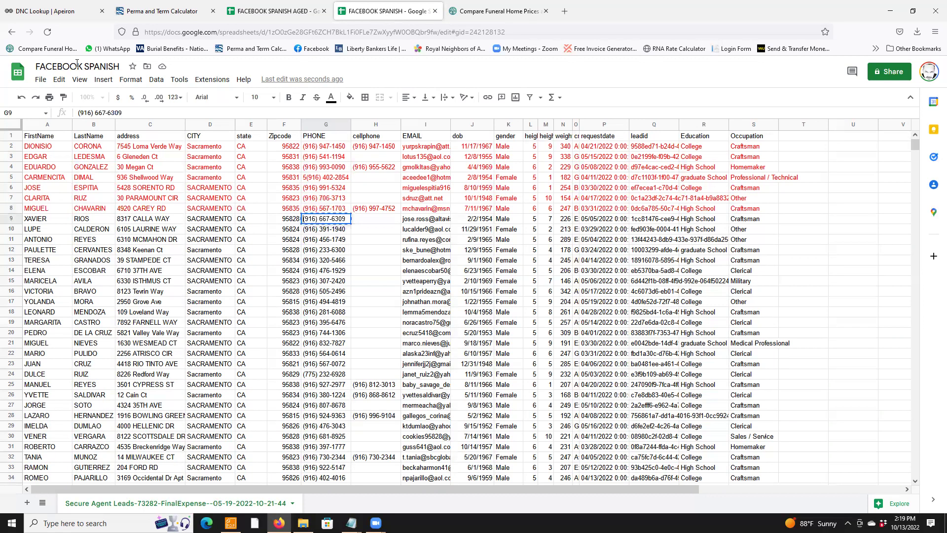
click(36, 13)
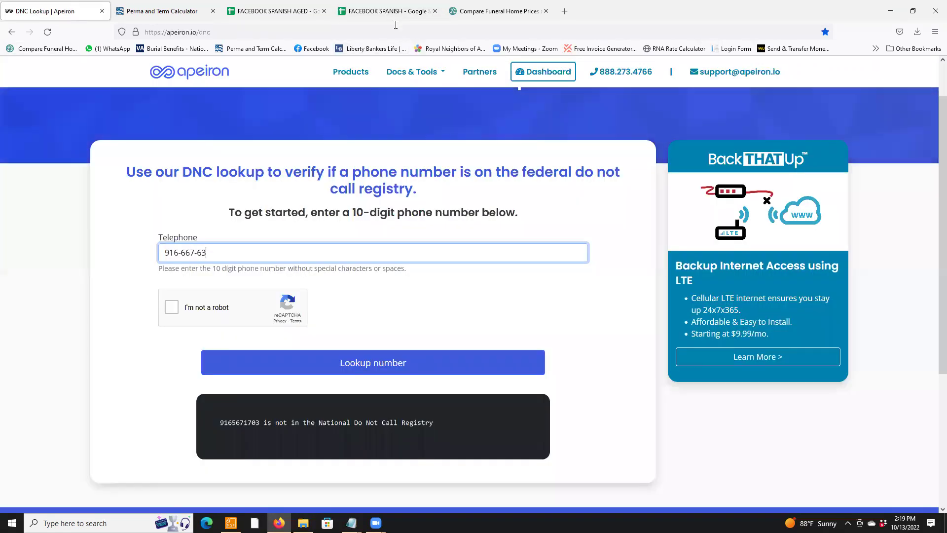
text(09)
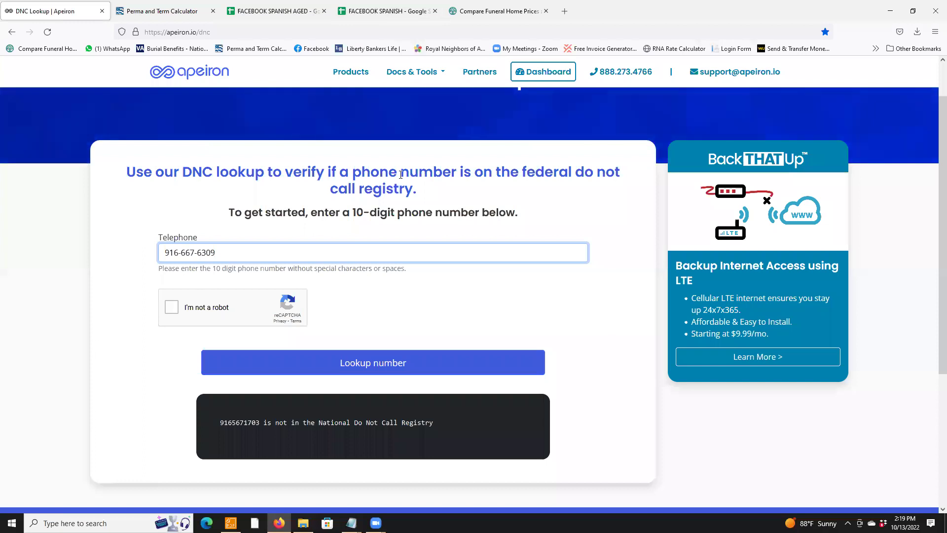
click(172, 307)
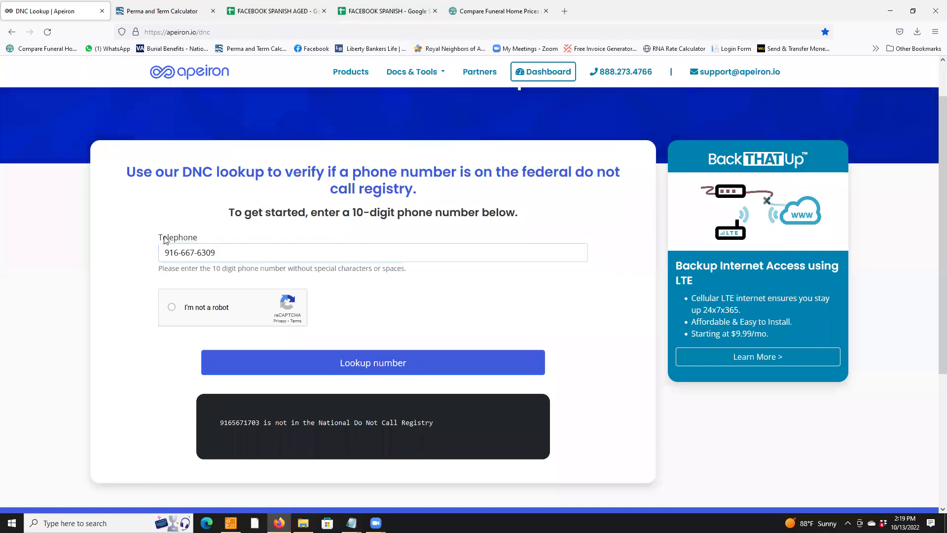
scroll(262, 323, down, 1)
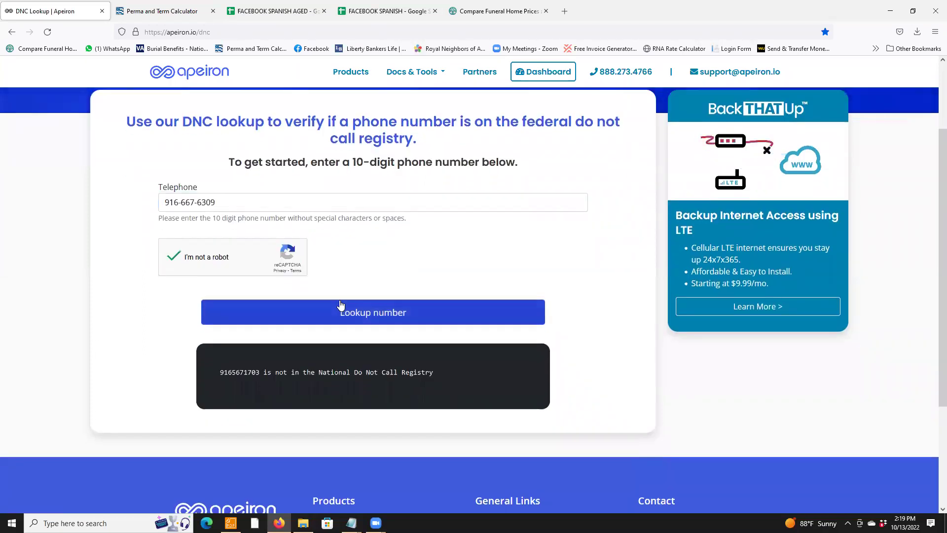
click(343, 314)
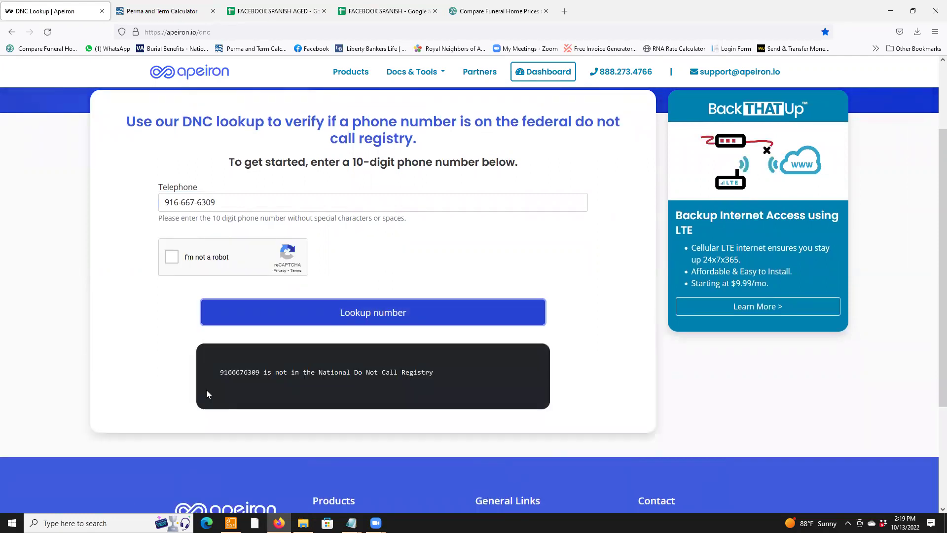
- Return to the FACEBOOK SPANISH sheet and set the text color of the whole row 9 to red
click(379, 12)
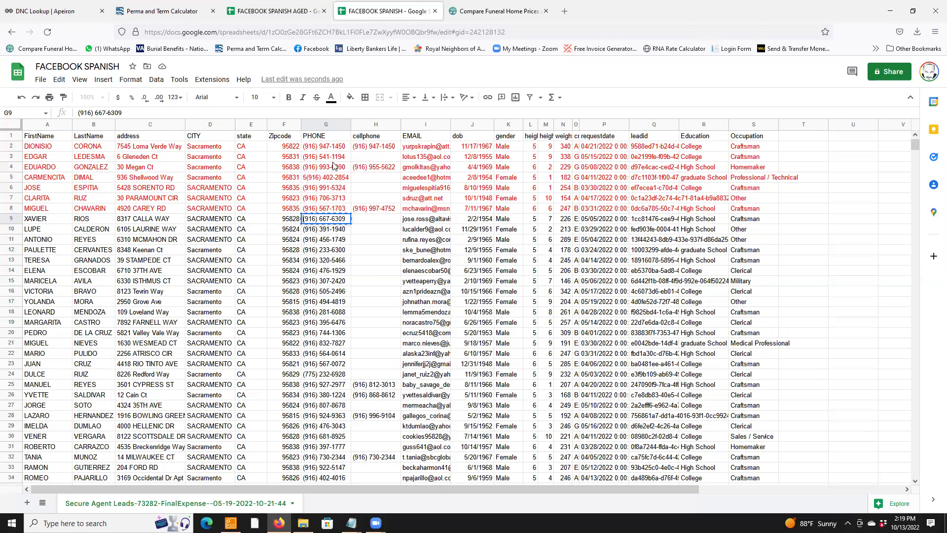
click(9, 219)
click(331, 97)
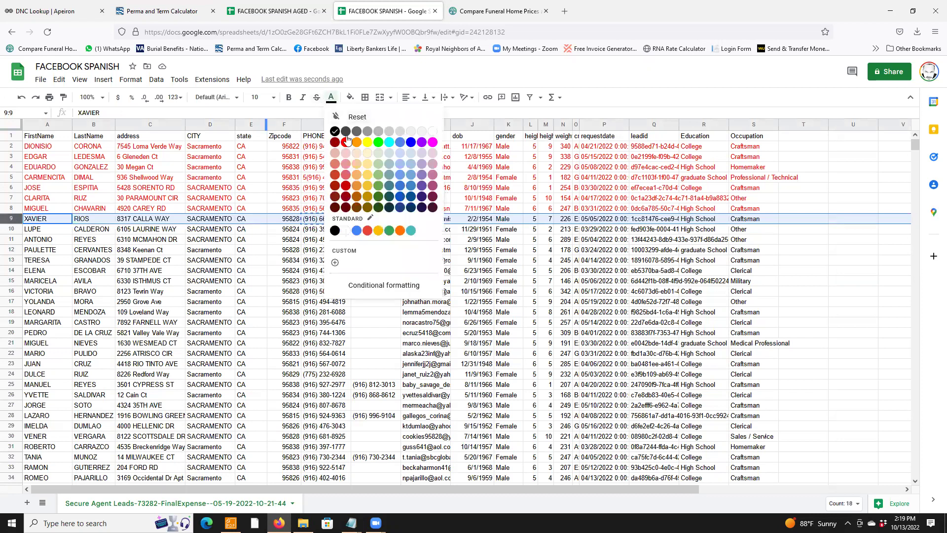
click(347, 142)
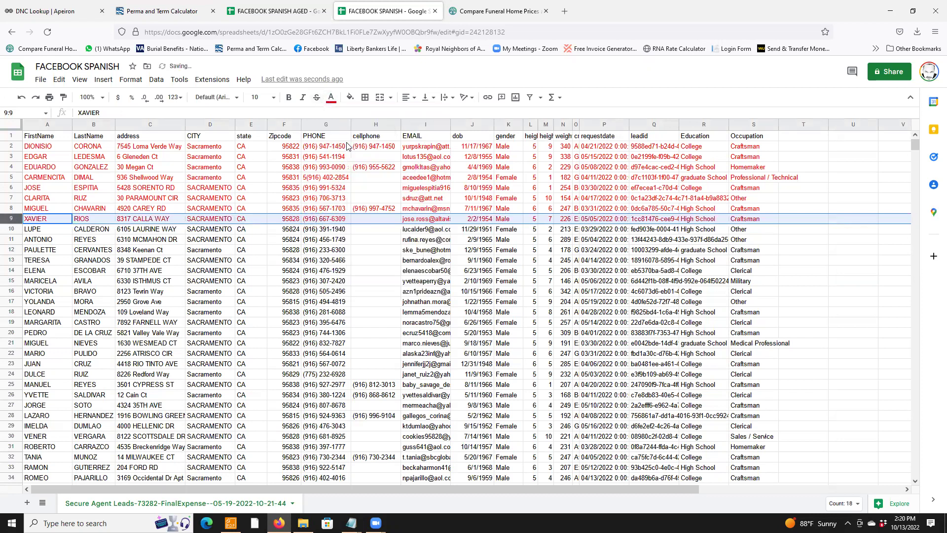
- Copy the row 10 lead's PHONE number and paste it over the previous number in the DNC Lookup telephone field
click(316, 231)
right_click(315, 231)
click(345, 248)
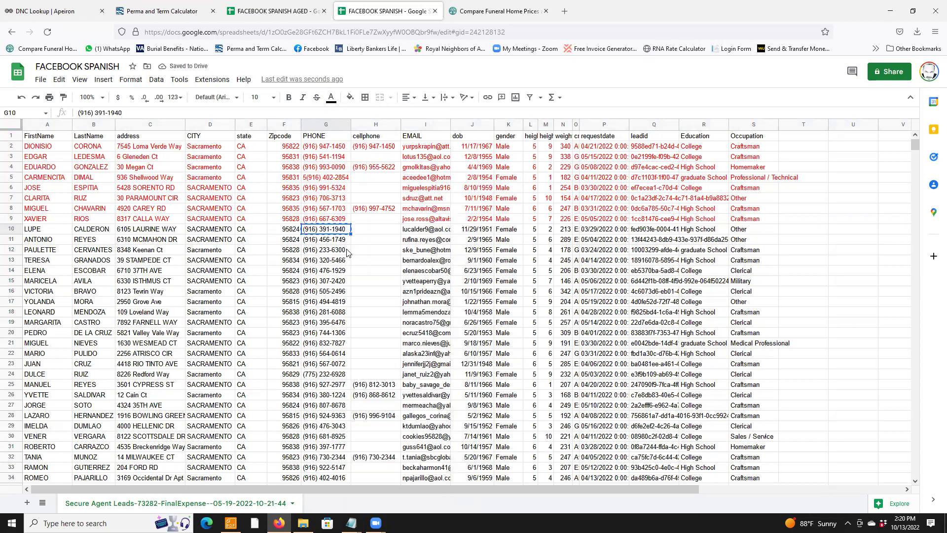
click(277, 15)
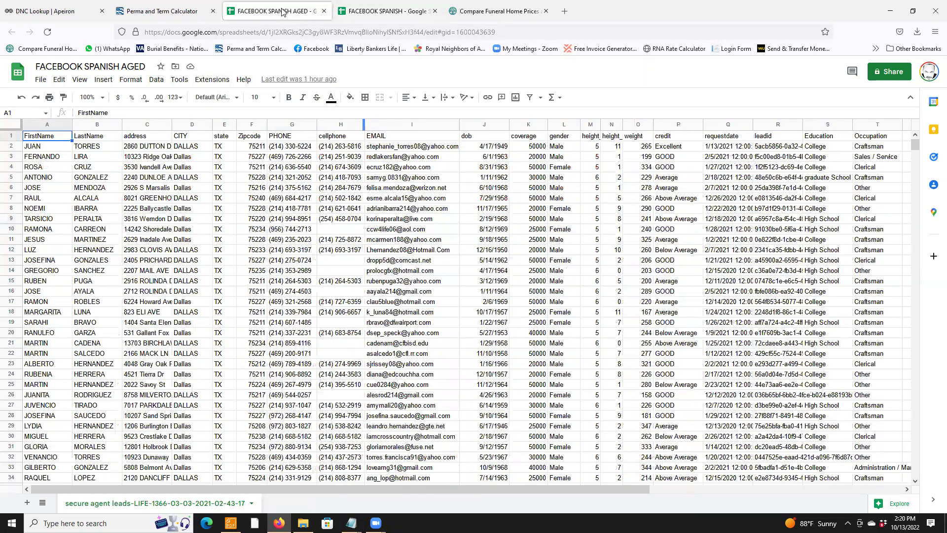
click(47, 11)
drag(222, 203, 171, 203)
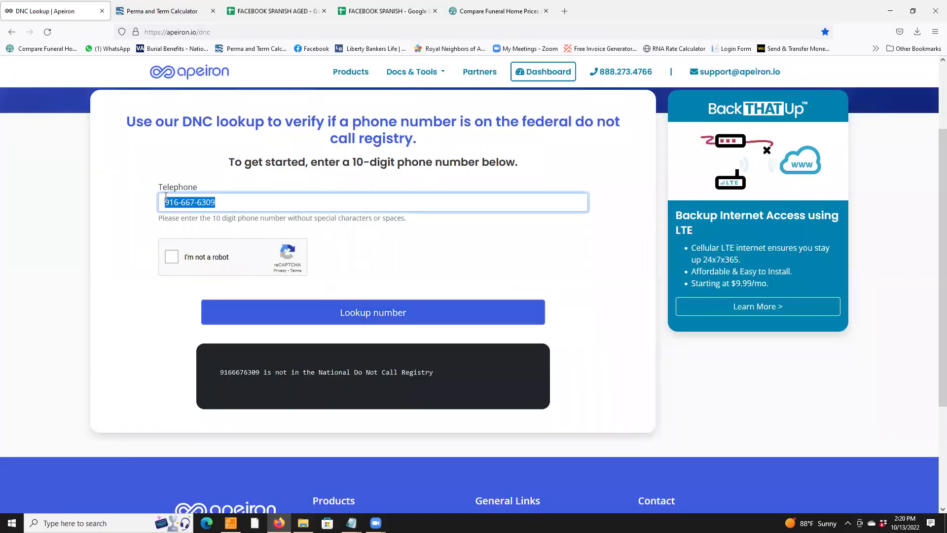
right_click(178, 205)
click(203, 276)
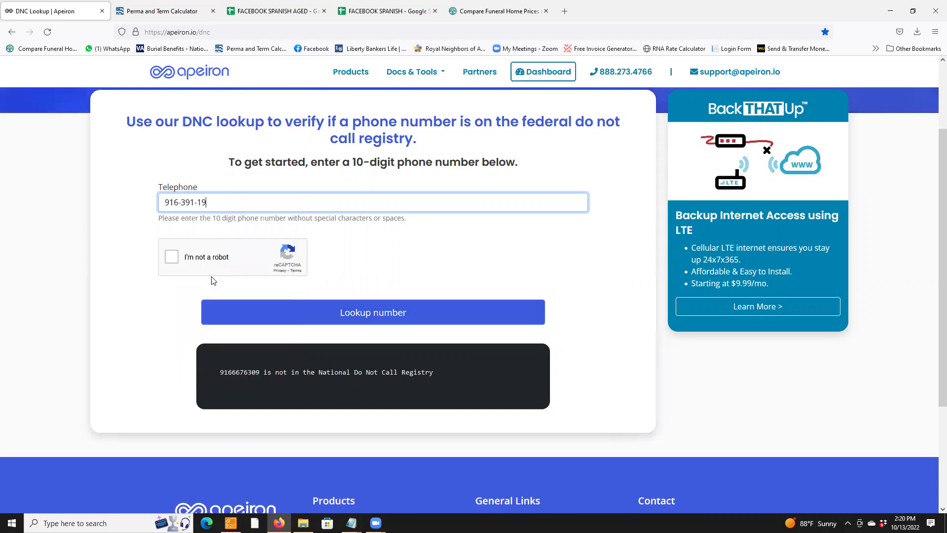
- Check the row 10 number's last two digits in the spreadsheet, add them to the DNC Lookup telephone field and look it up after the robot check
click(388, 10)
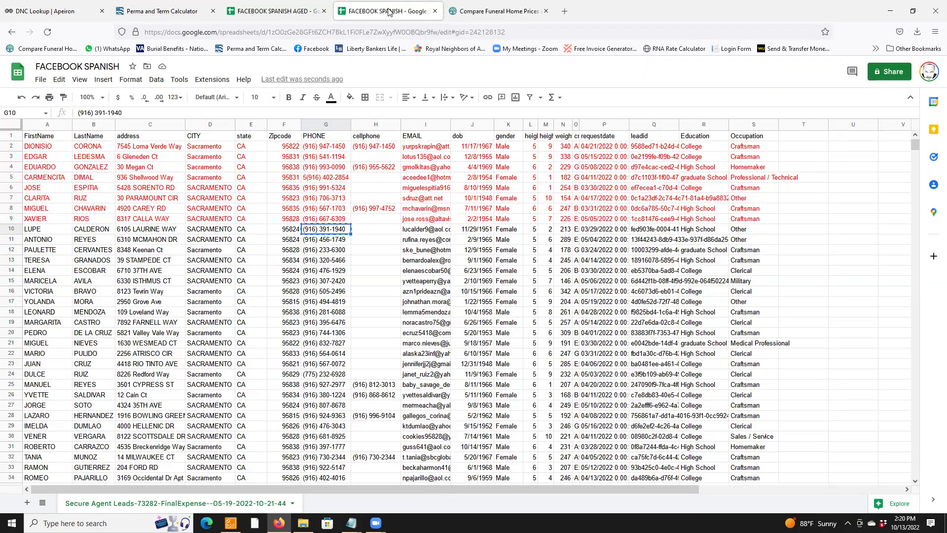
click(57, 15)
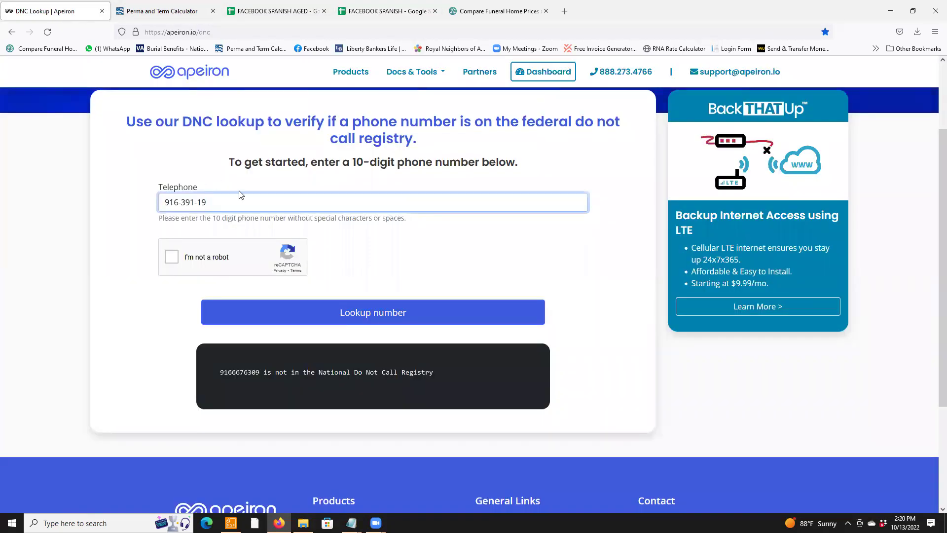
text(40)
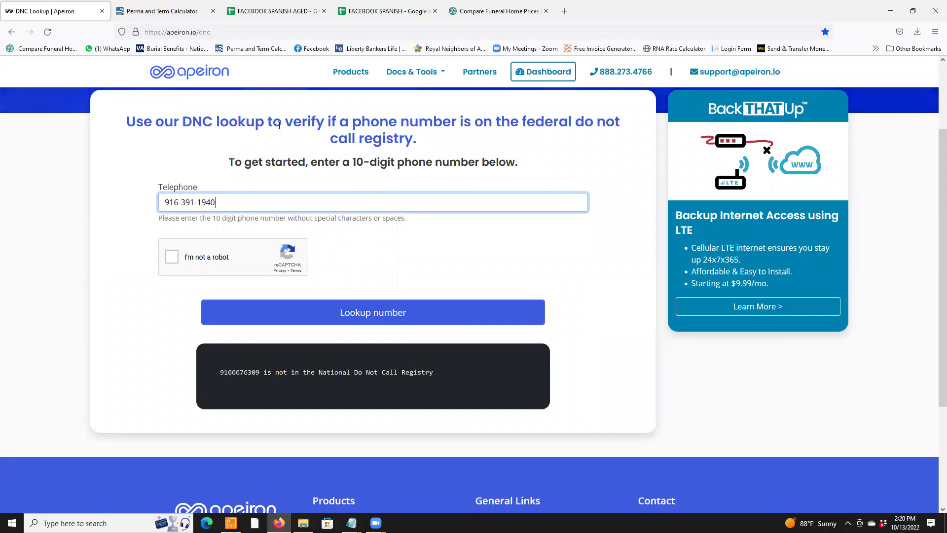
click(173, 259)
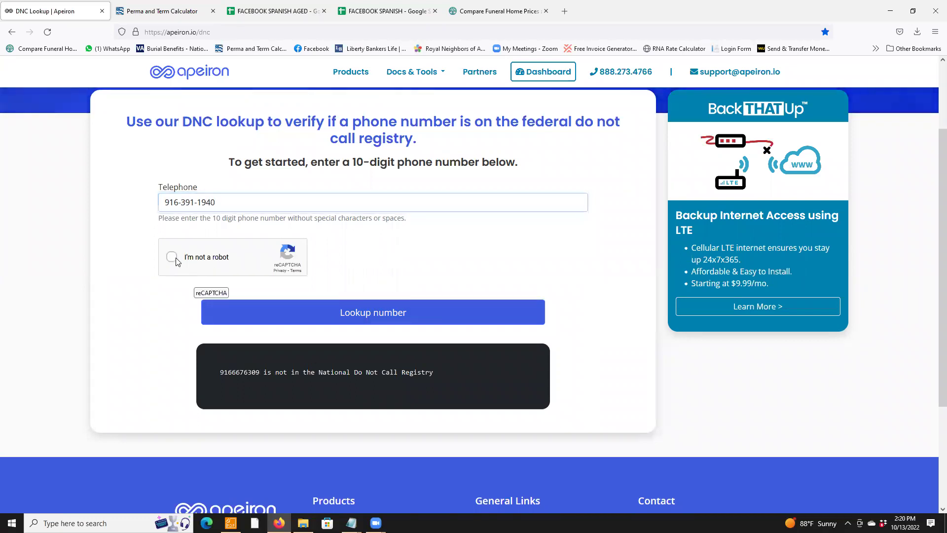
click(339, 316)
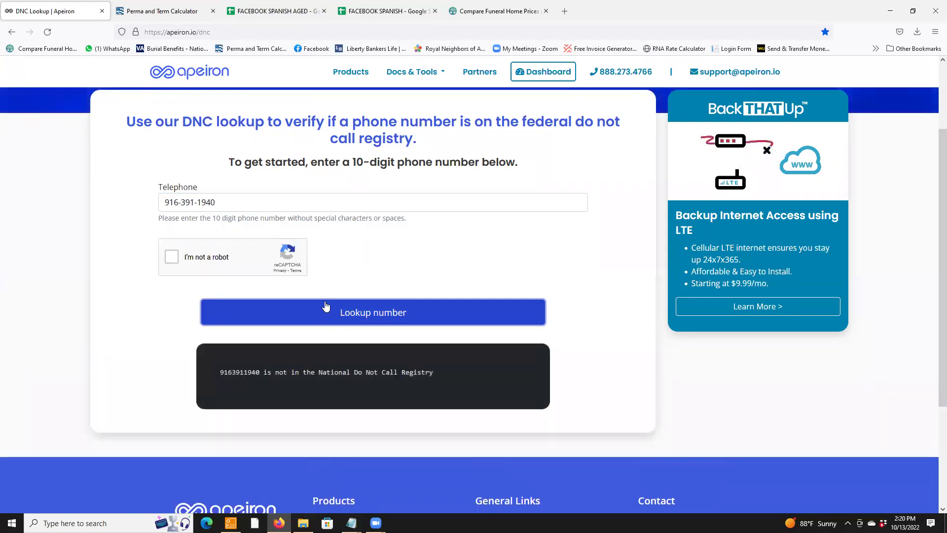
- Go back to the FACEBOOK SPANISH sheet and color the text of the entire row 10 red
click(385, 11)
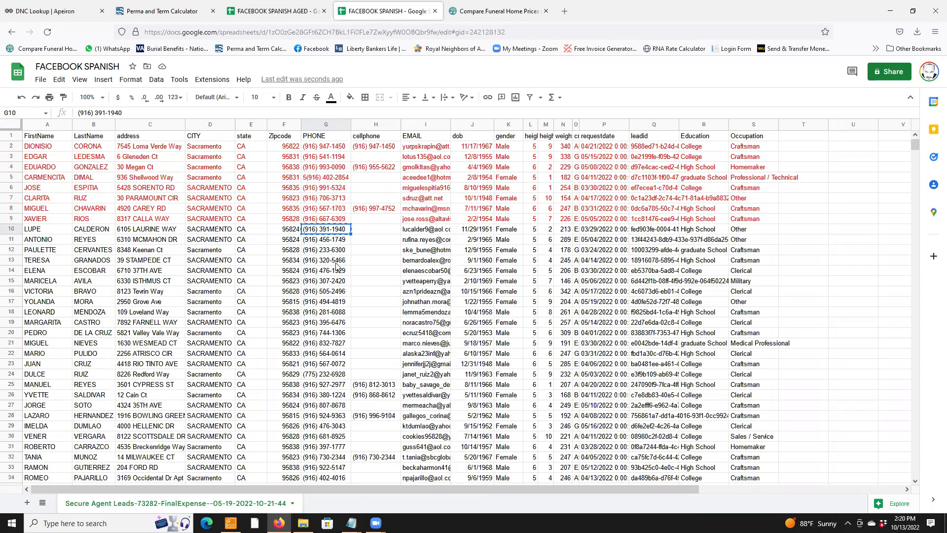
key(ctrl+c)
click(12, 229)
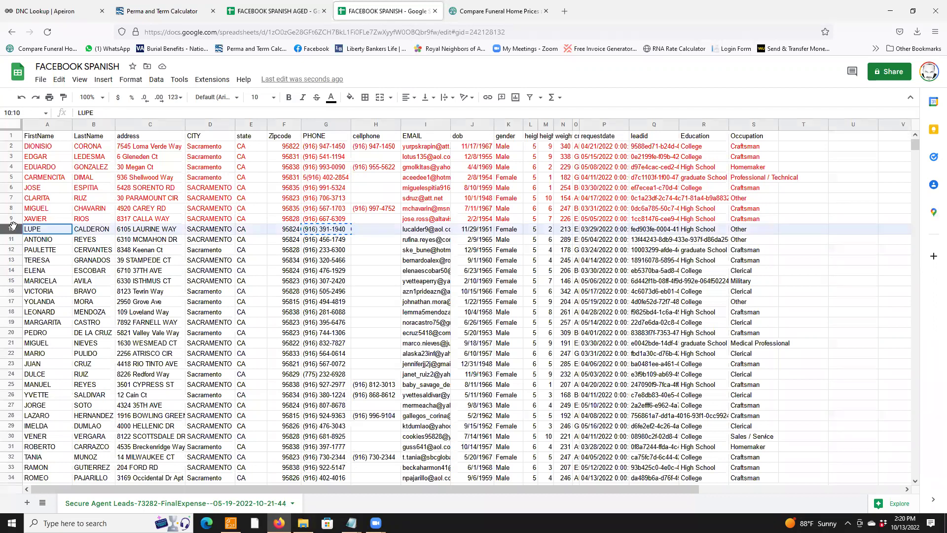
click(331, 97)
click(348, 144)
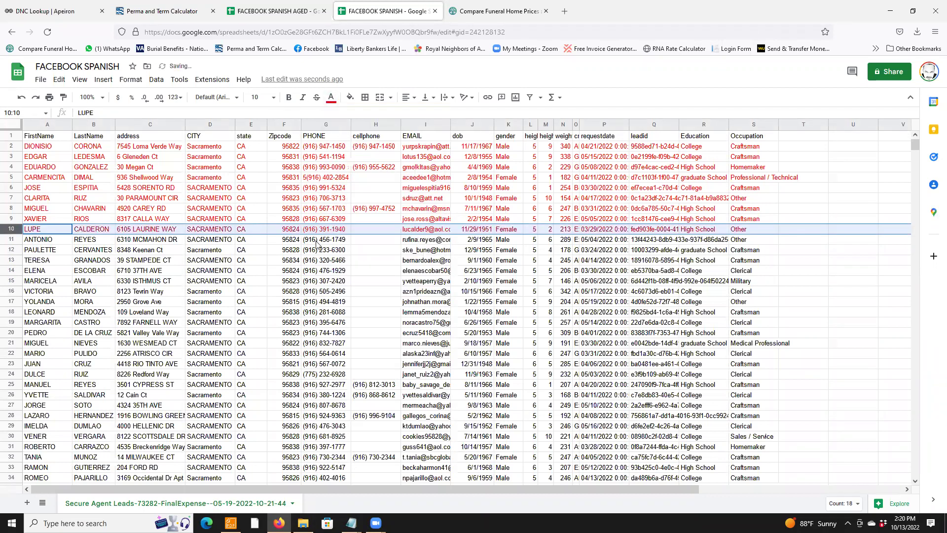
- Copy the row 11 lead's PHONE number and replace the previous number in the DNC Lookup telephone field with it
click(318, 243)
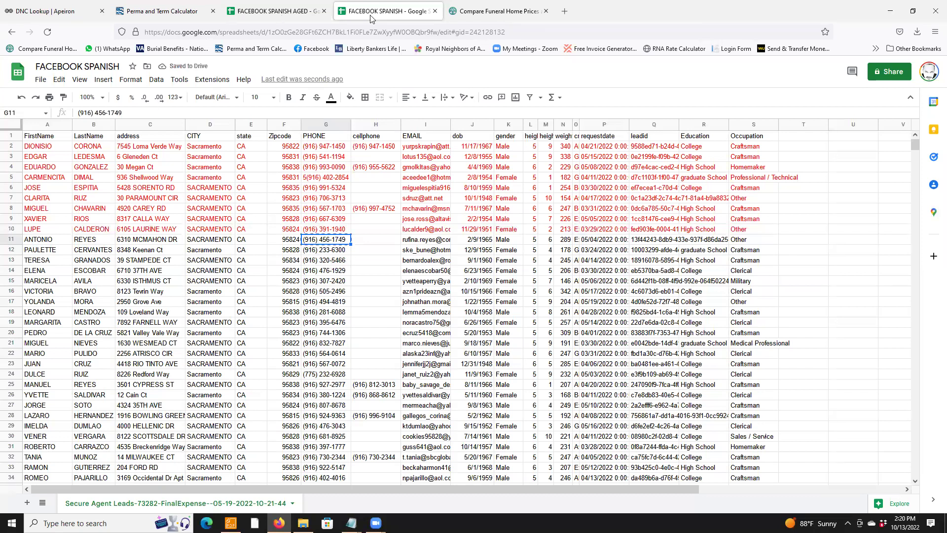
click(37, 12)
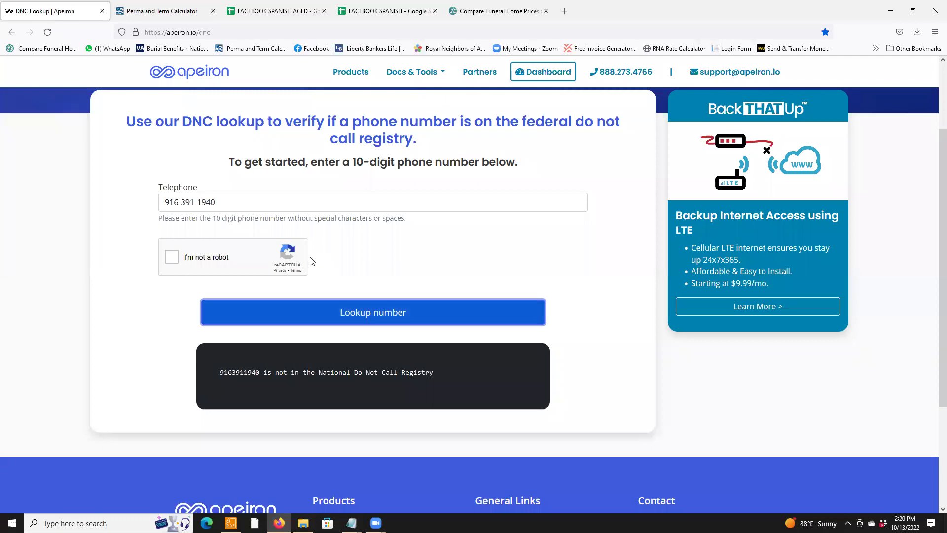
drag(223, 204, 164, 205)
right_click(164, 206)
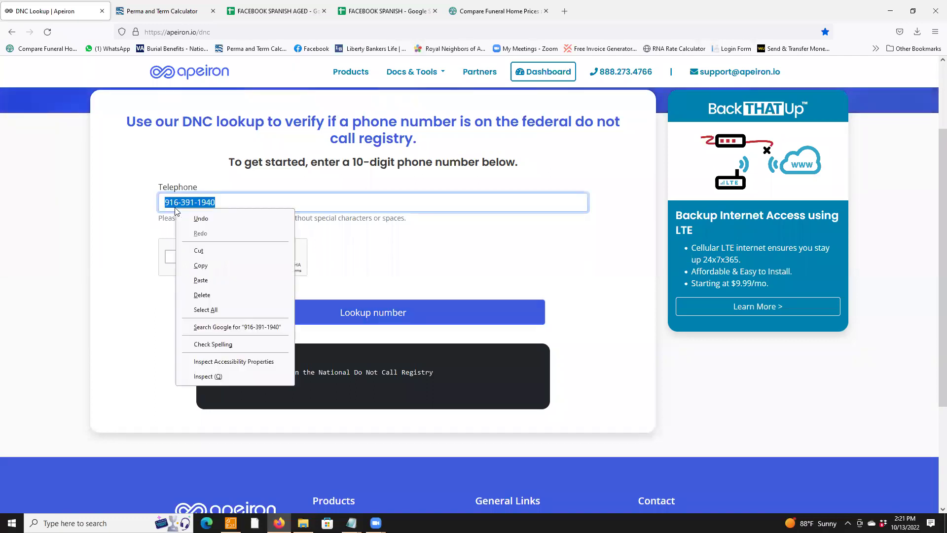
click(207, 278)
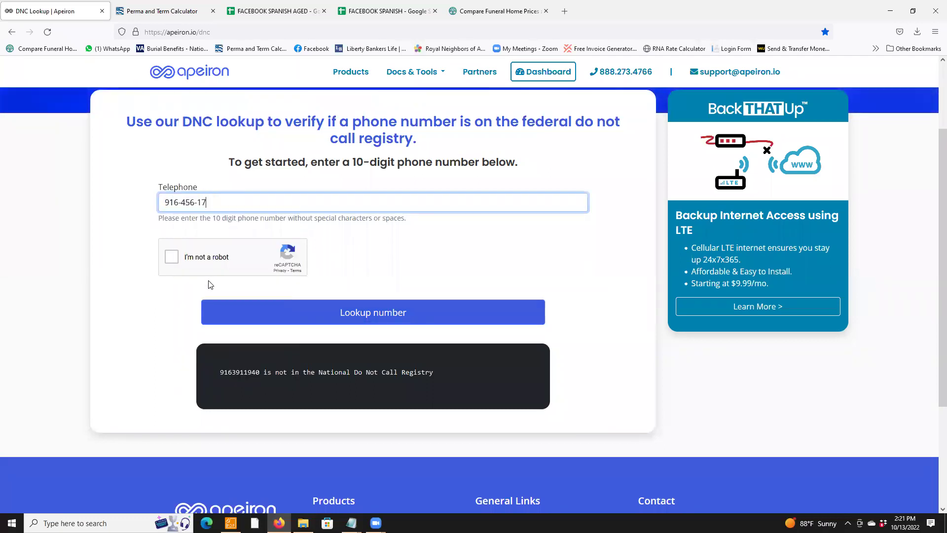
- Check the row 11 number's missing last two digits in the spreadsheet, complete them in DNC Lookup and look it up after the robot check
click(389, 11)
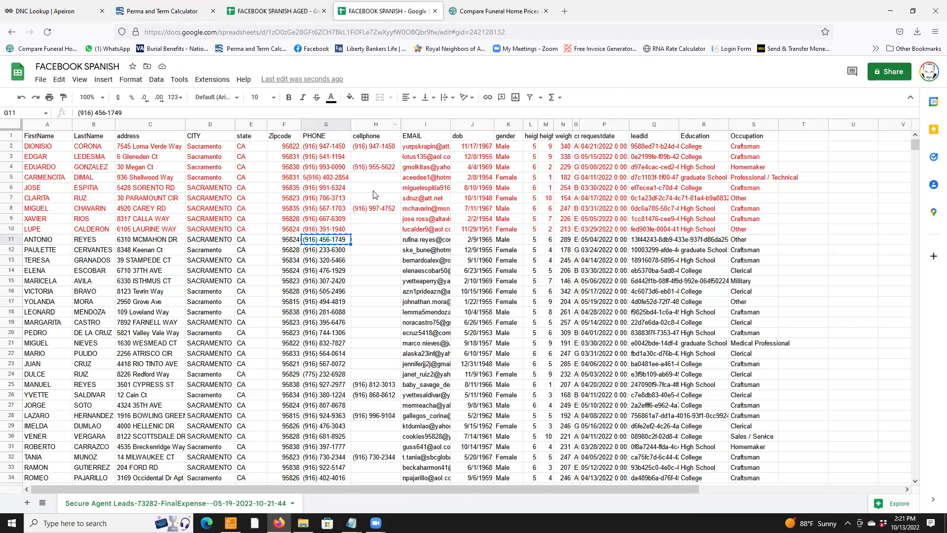
click(47, 11)
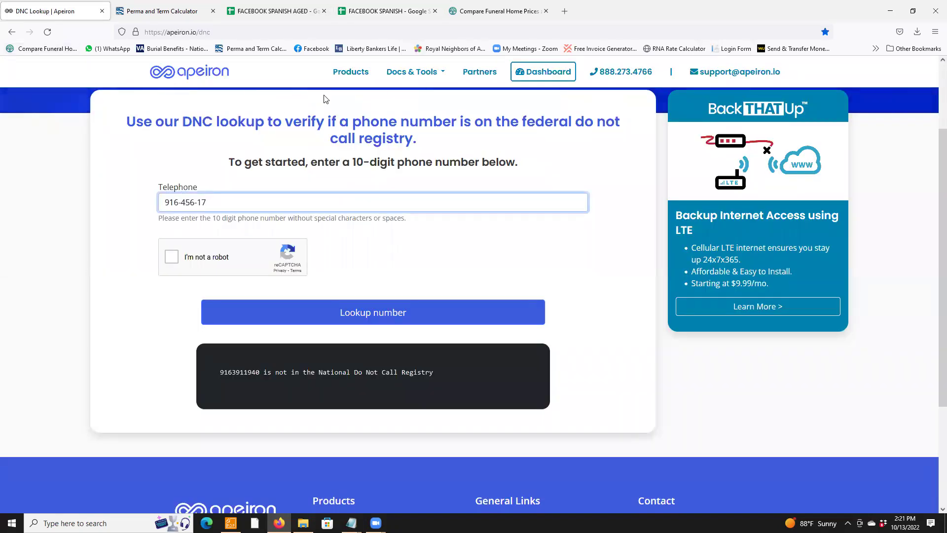
text(49)
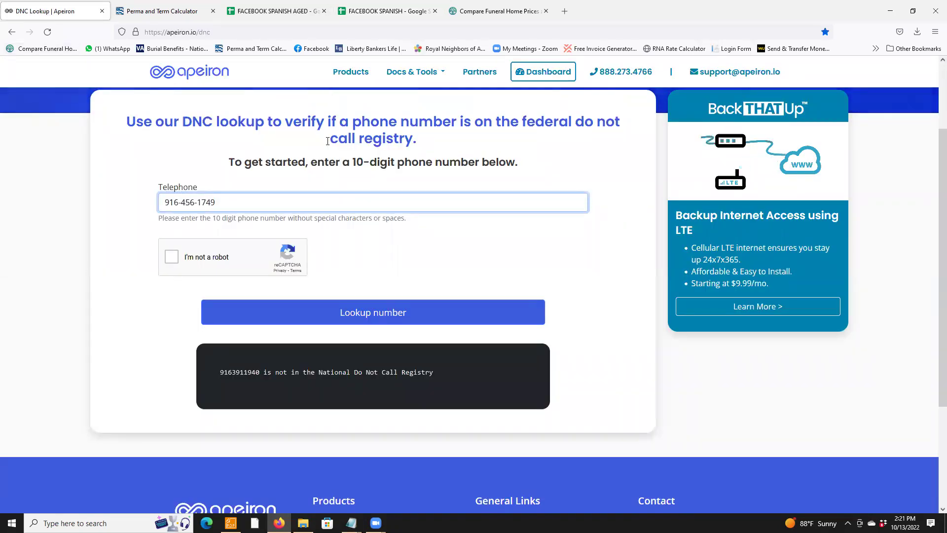
click(173, 257)
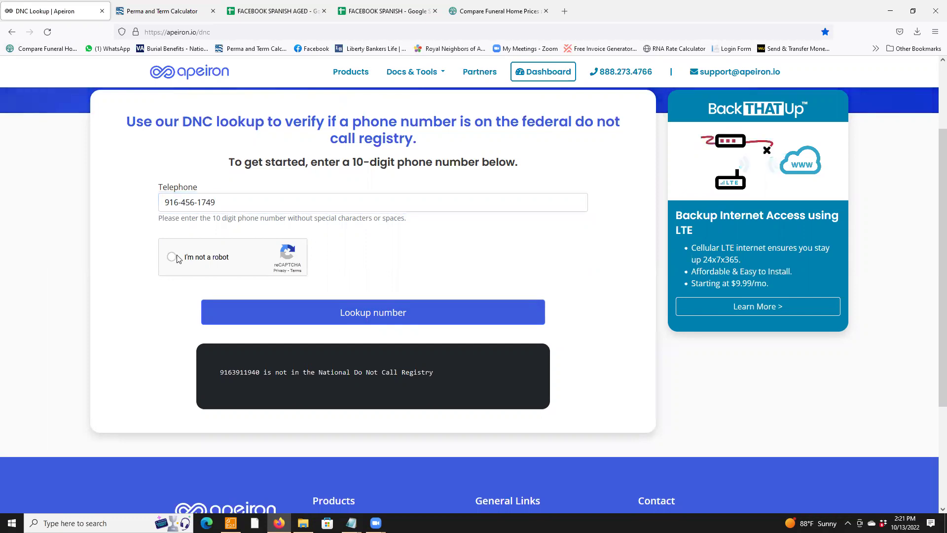
click(317, 313)
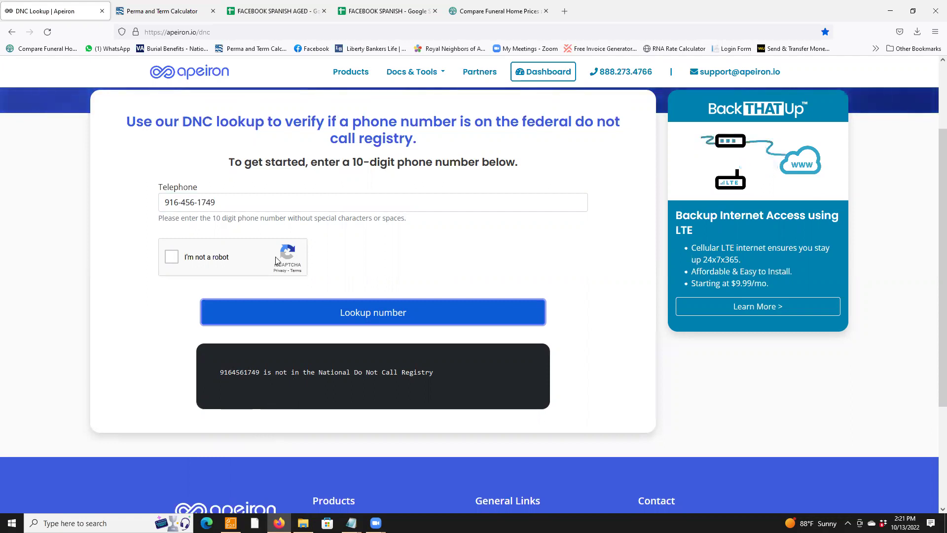
- Return to the FACEBOOK SPANISH sheet and set the text color of the whole row 11 to red
click(395, 9)
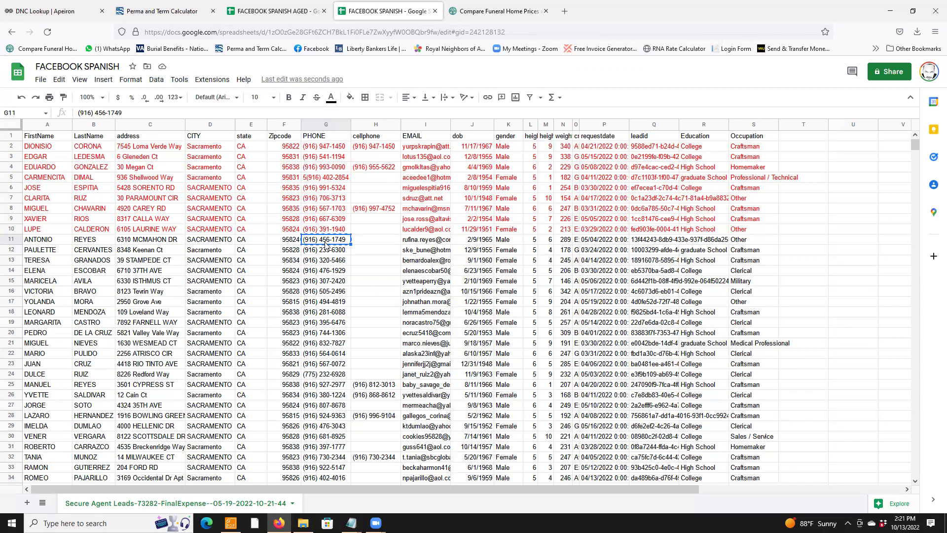
click(12, 239)
click(331, 97)
click(348, 147)
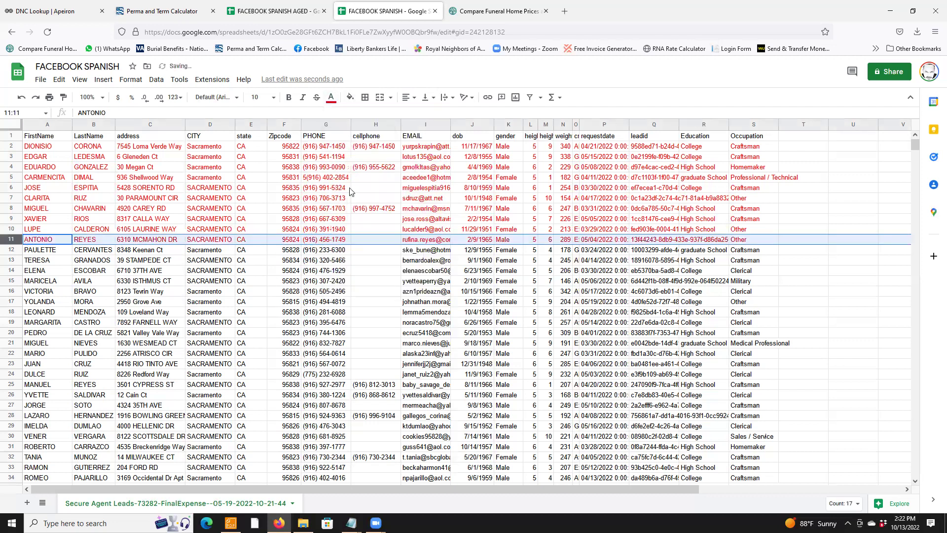
- Copy the row 12 lead's PHONE number and substitute it for the previous number in the DNC Lookup telephone field
click(320, 252)
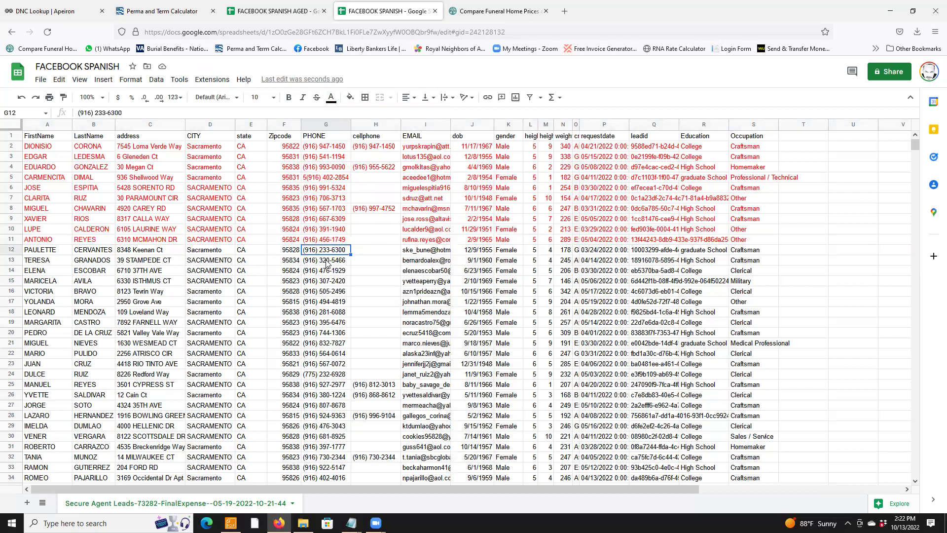
right_click(325, 255)
click(341, 256)
click(49, 11)
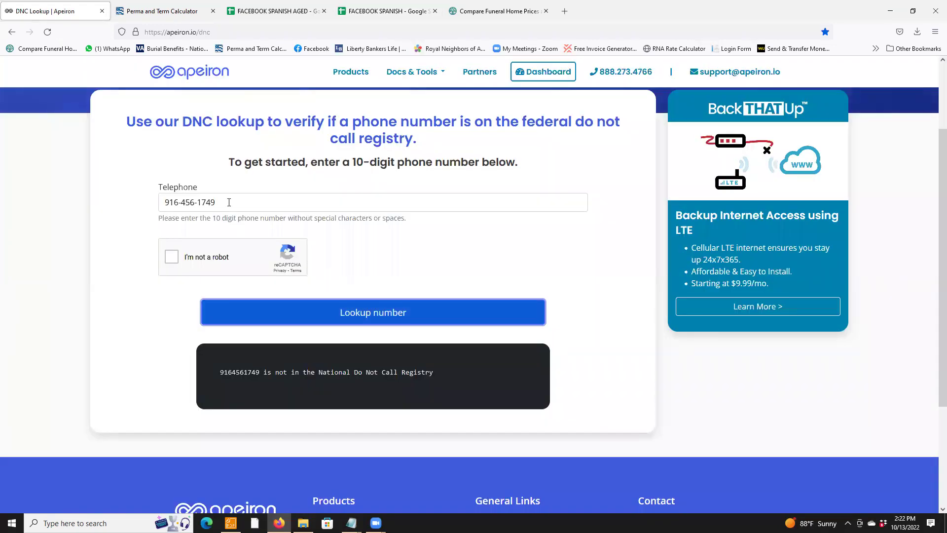
triple_click(177, 202)
right_click(179, 203)
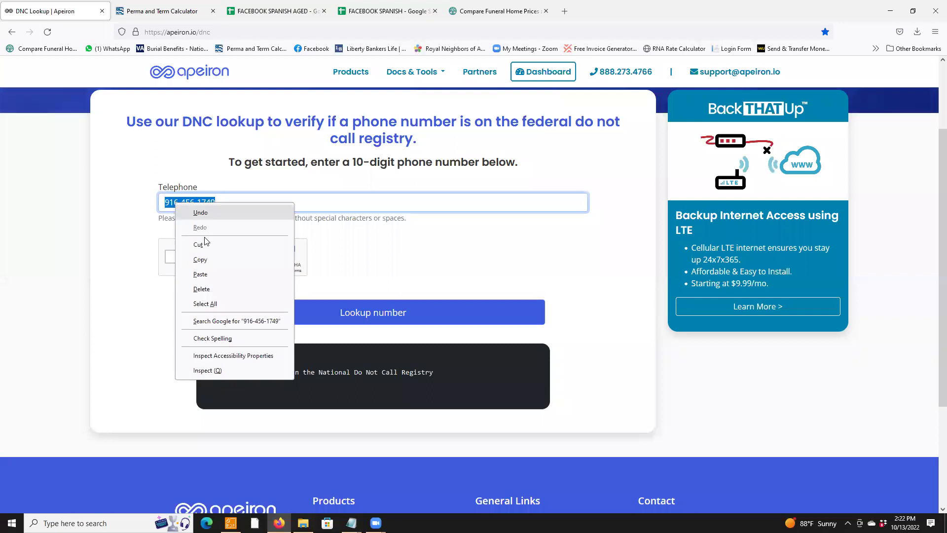
click(208, 271)
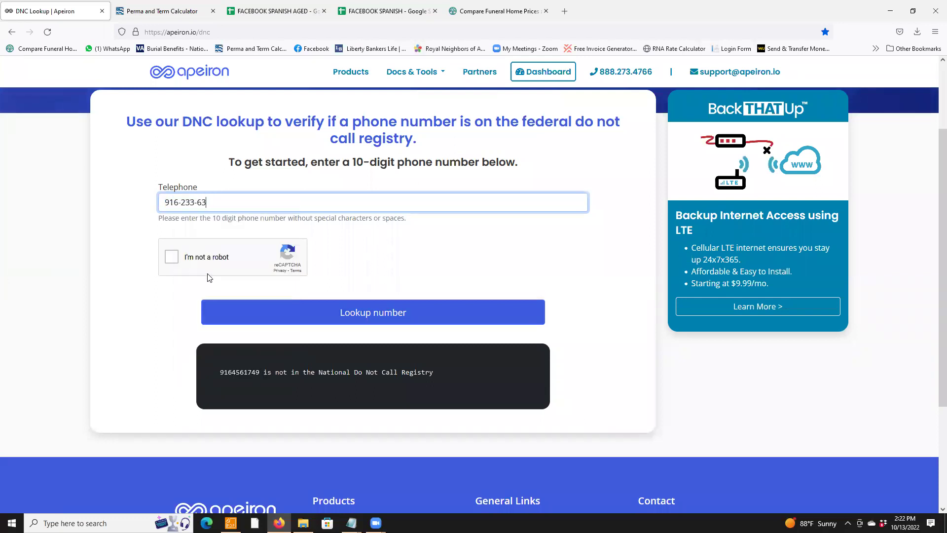
- Check the row 12 number's missing last two digits in FACEBOOK SPANISH, complete the number in DNC Lookup and look it up after the robot check
click(387, 12)
scroll(230, 136, down, 2)
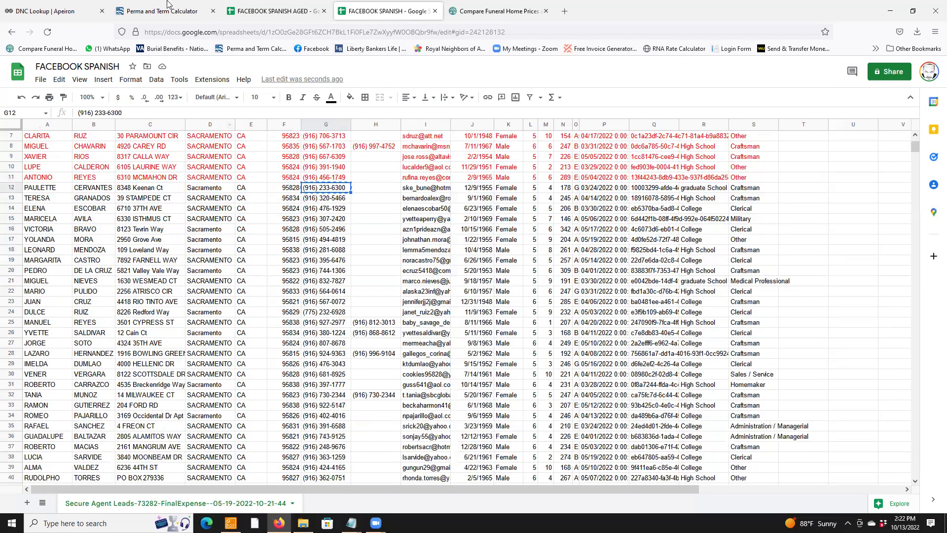
click(60, 10)
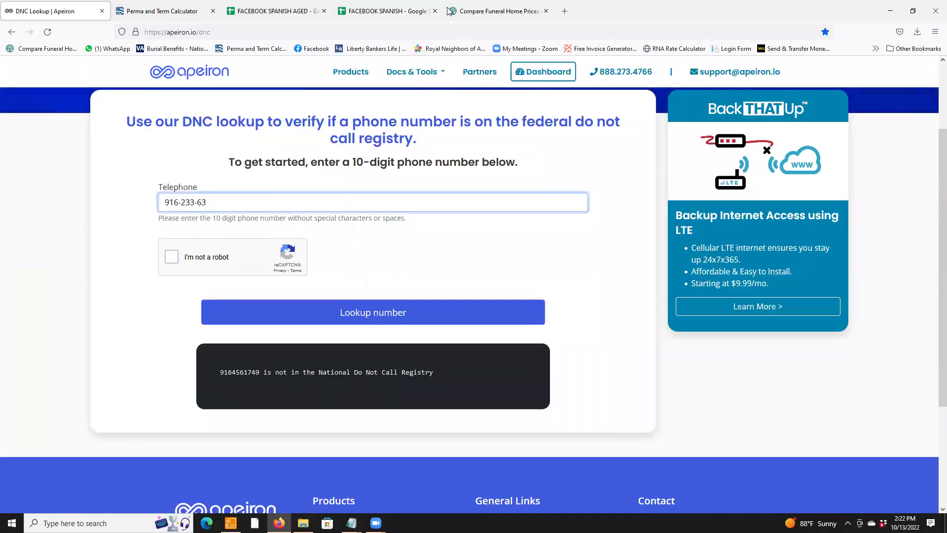
text(00)
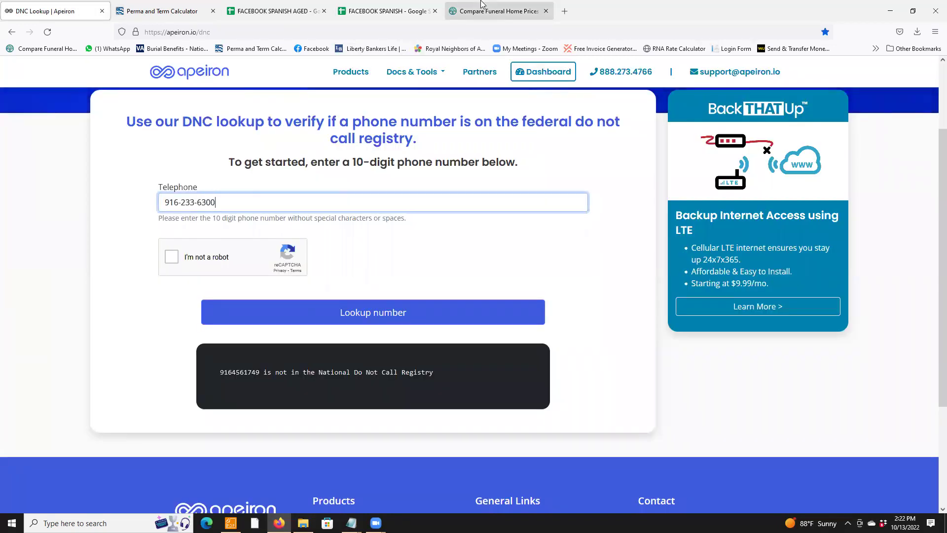
click(172, 257)
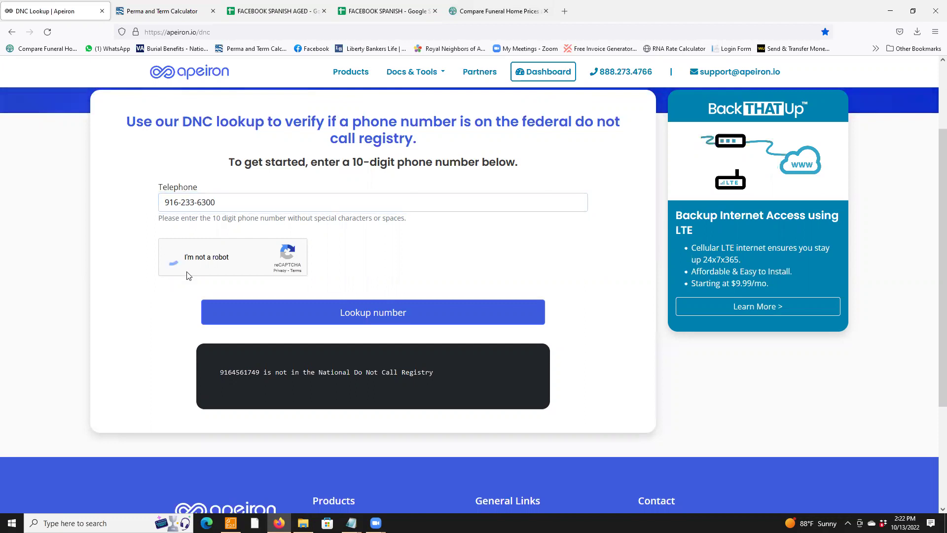
click(272, 309)
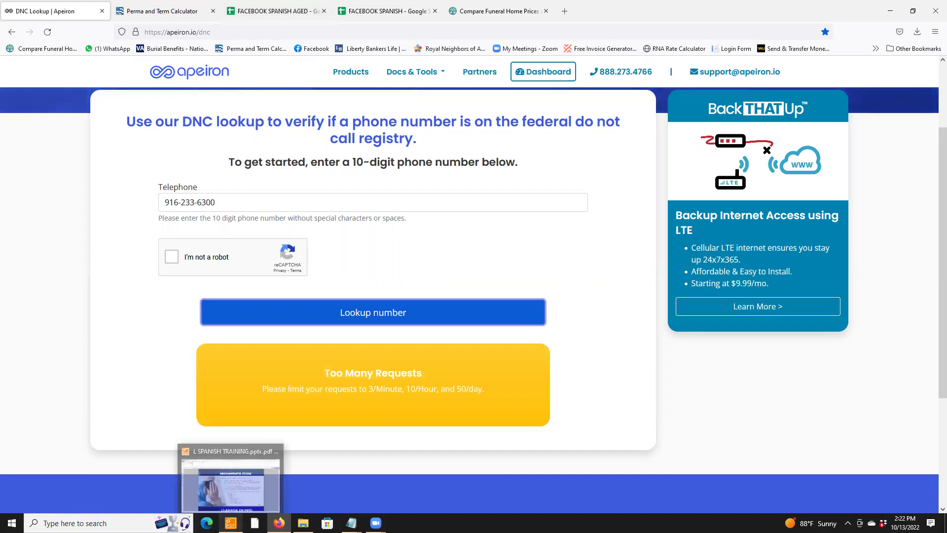
- Switch to the L SPANISH TRAINING PDF in Foxit Reader
click(231, 523)
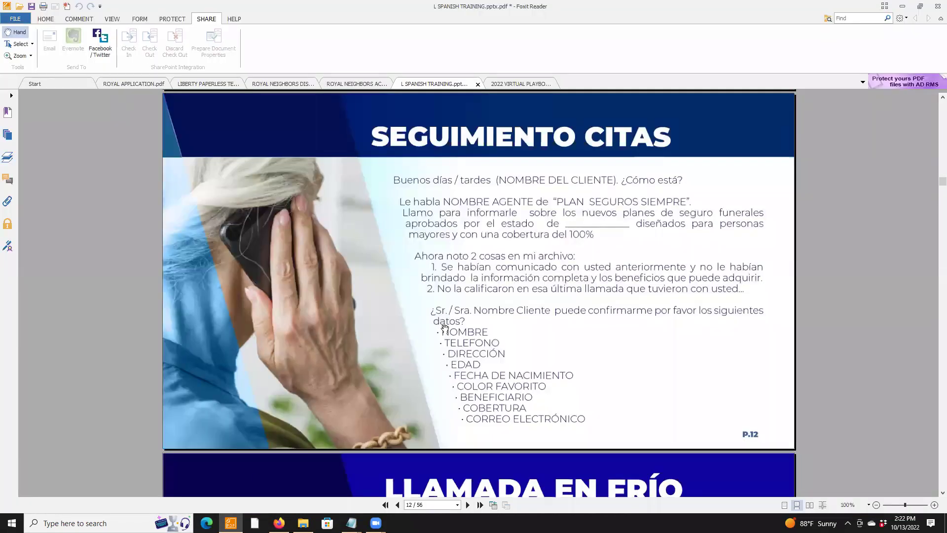